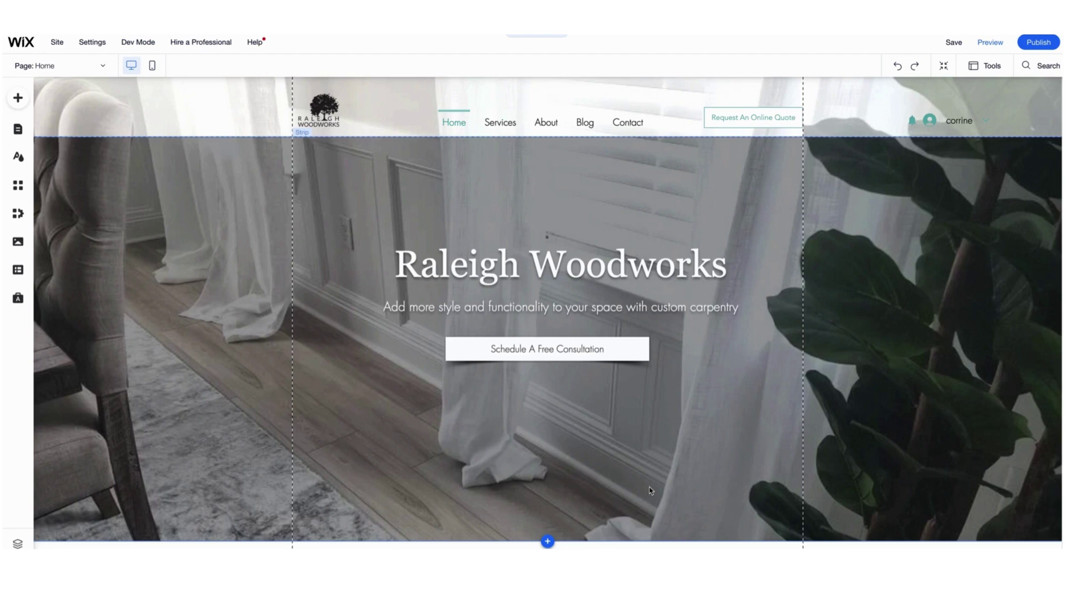
# Open the site's collections, then scroll down to the Built-In Cabinetry & Shelving Portfolio cards
pyautogui.click(18, 272)
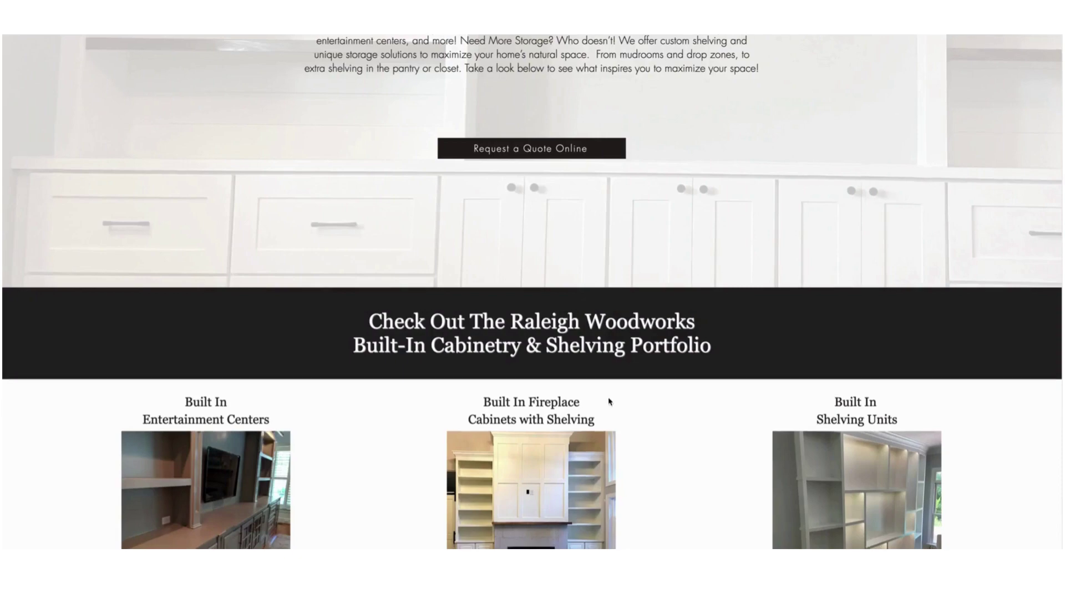
pyautogui.scroll(-3, 609, 400)
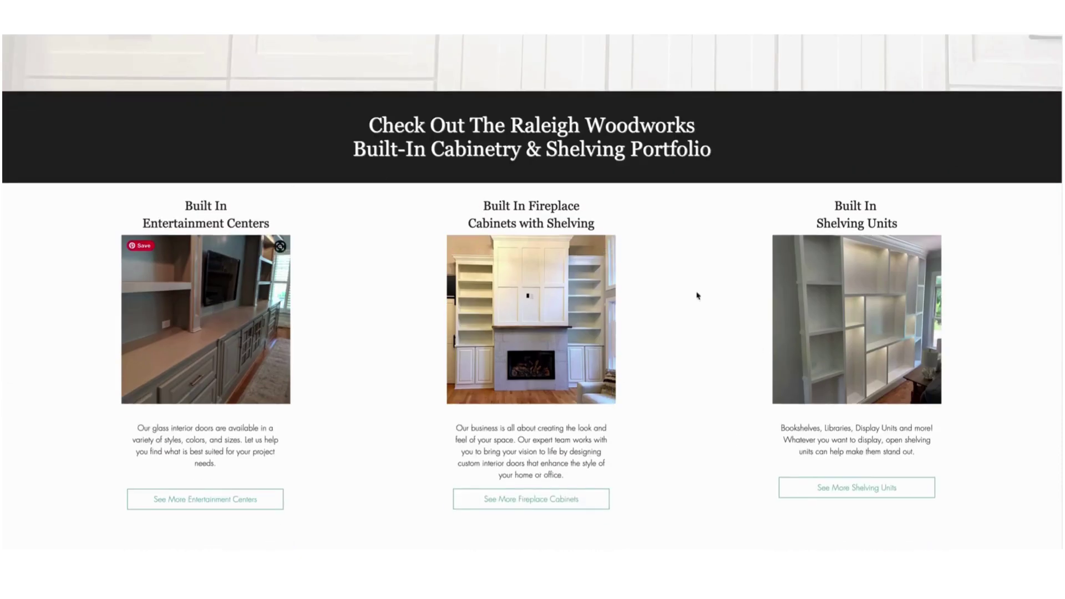
pyautogui.scroll(-2, 869, 349)
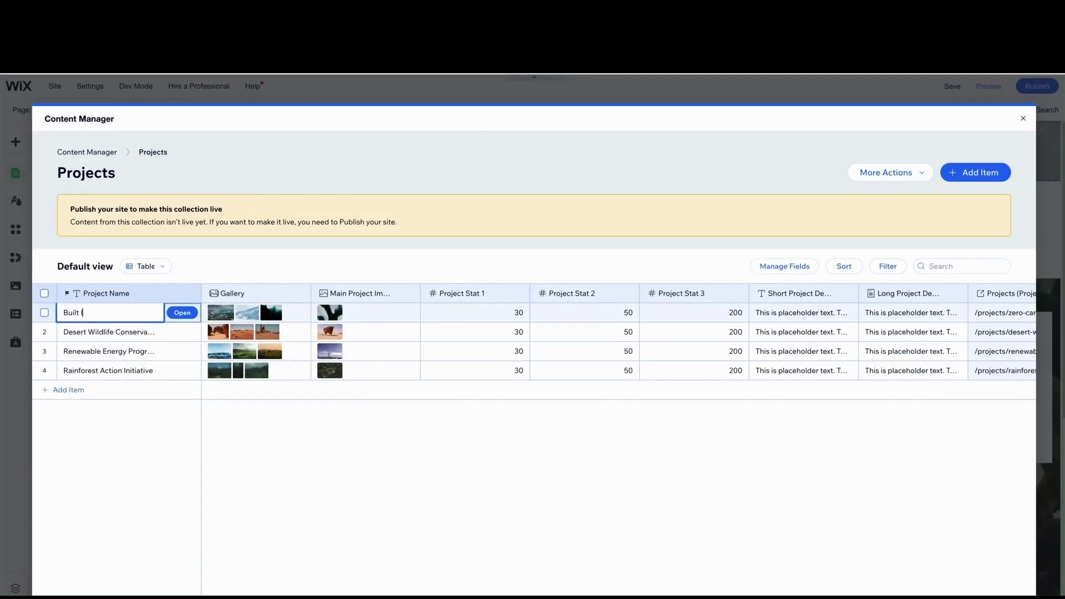
# Finish renaming the first project to 'Built In Entertainment Centers' and delete the Project Stat 1 field
pyautogui.write('ntertainment Centers')
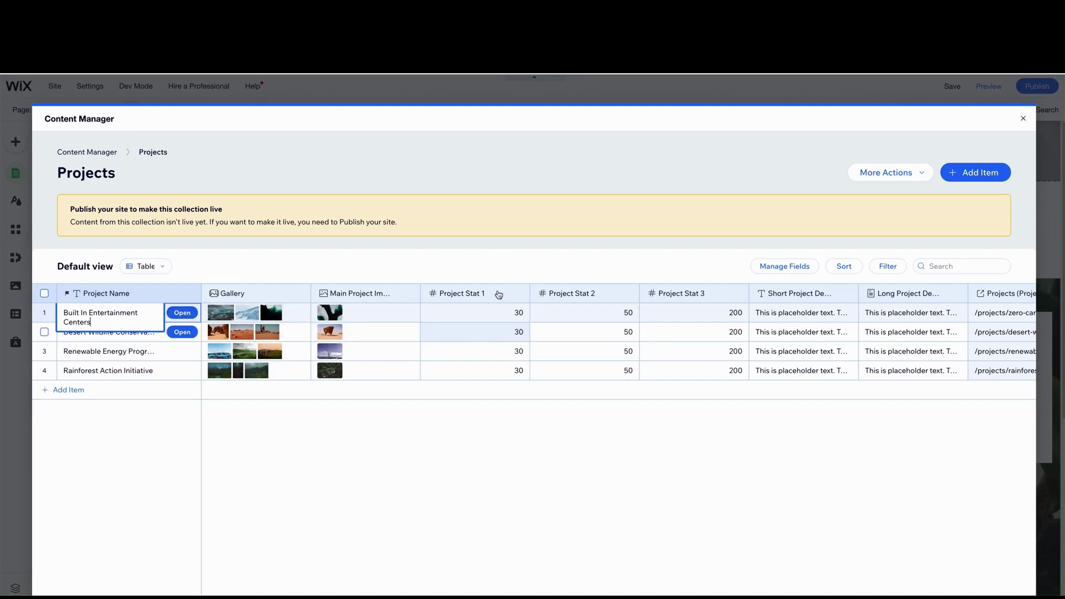
pyautogui.click(441, 293)
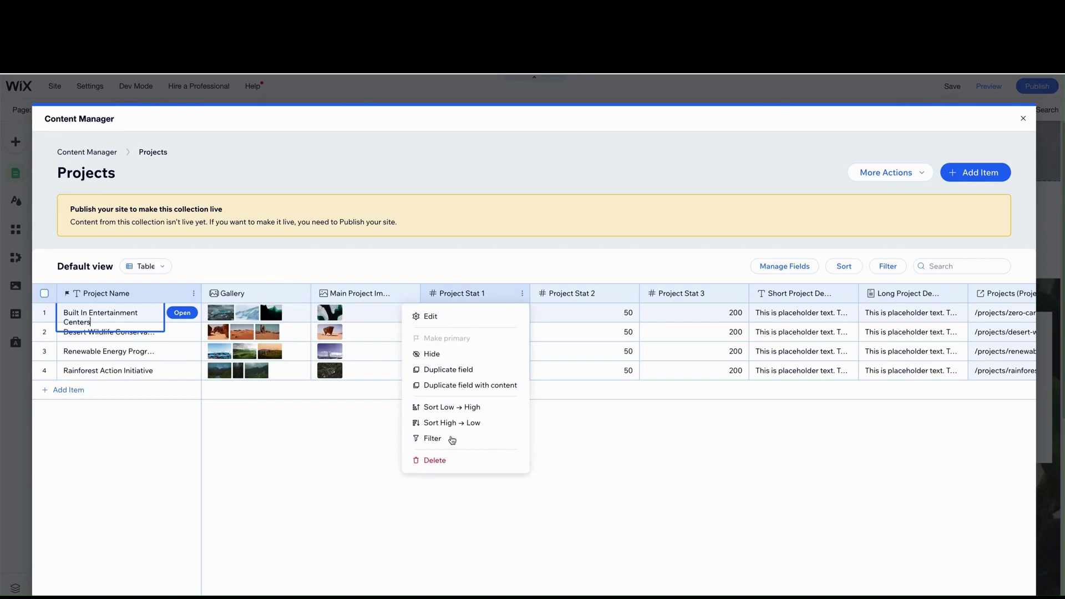
pyautogui.click(439, 464)
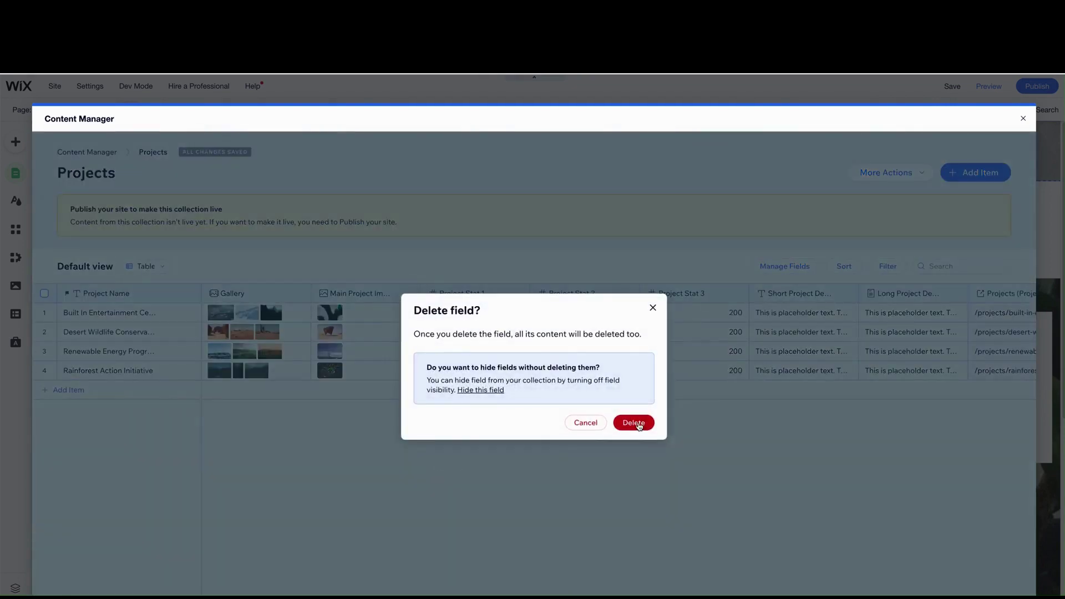
pyautogui.click(638, 425)
# Delete the Project Stat 2 and Project Stat 3 fields from the Projects collection
pyautogui.click(522, 293)
pyautogui.click(441, 460)
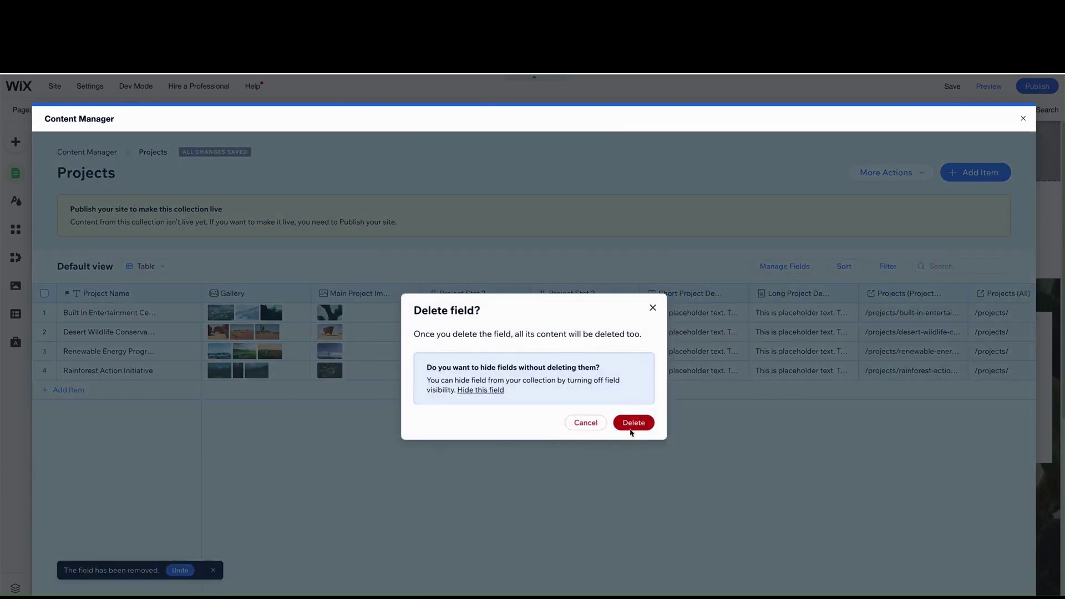
pyautogui.click(631, 423)
pyautogui.click(521, 293)
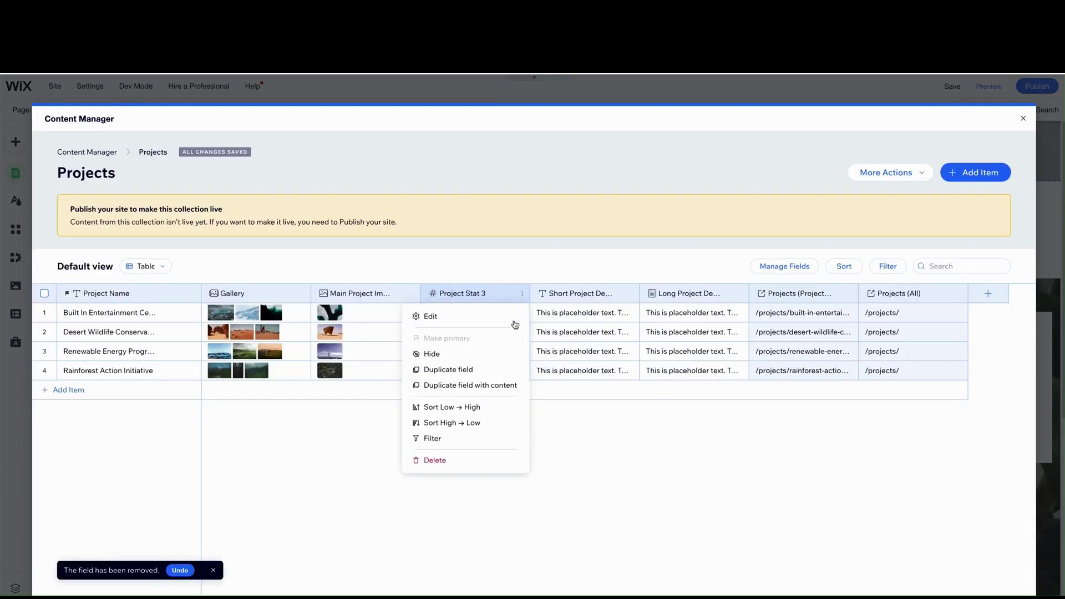
pyautogui.click(450, 460)
pyautogui.click(632, 422)
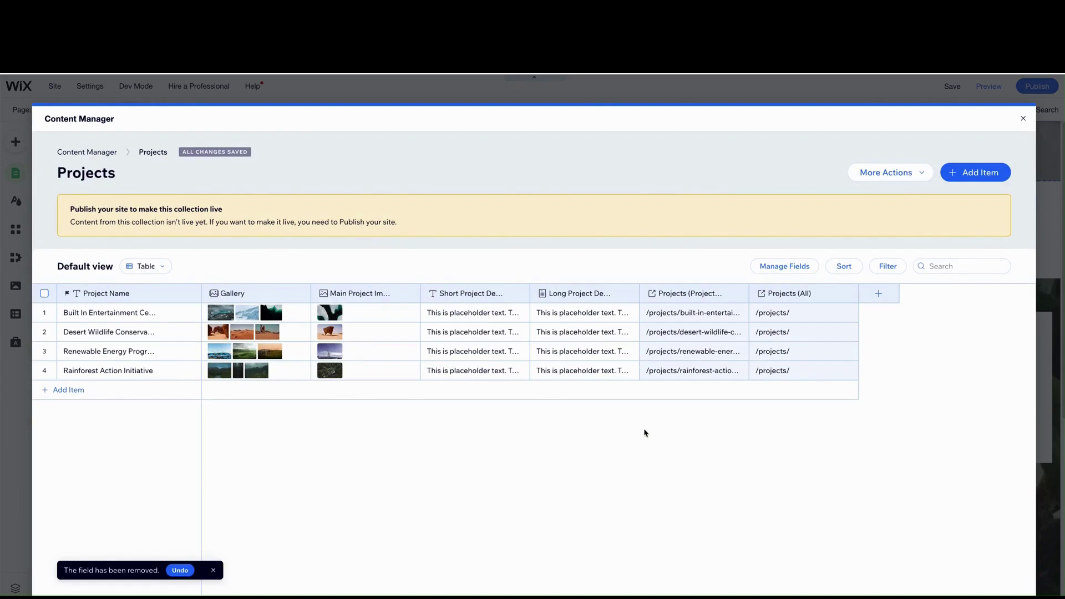
# Rename the second project from Desert Wildlife Conservation to 'Built In Fireplace Cabinets with Shelving'
pyautogui.moveTo(151, 320)
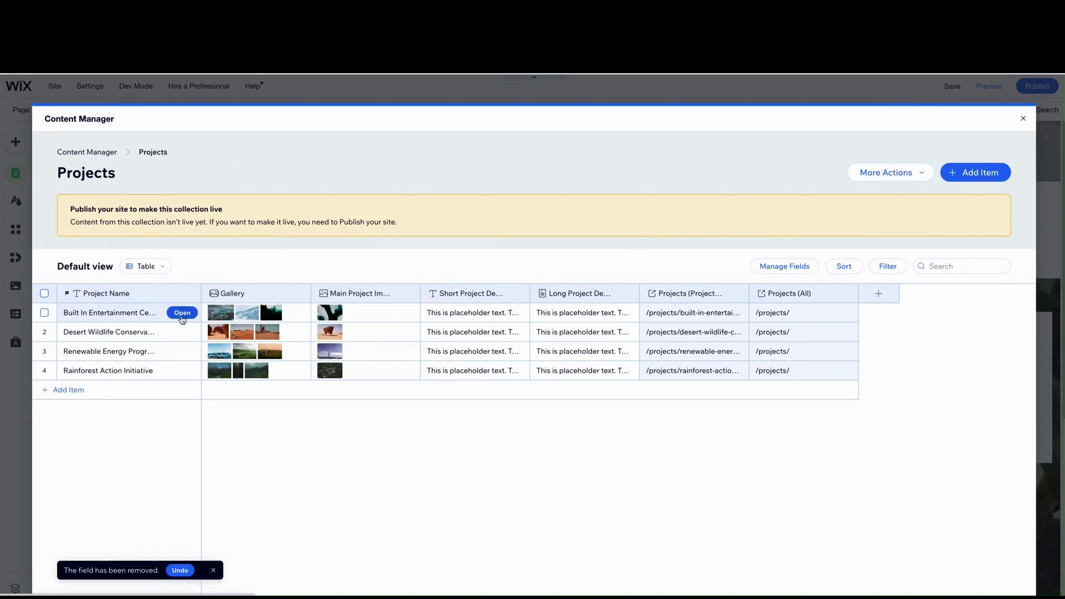
pyautogui.click(131, 330)
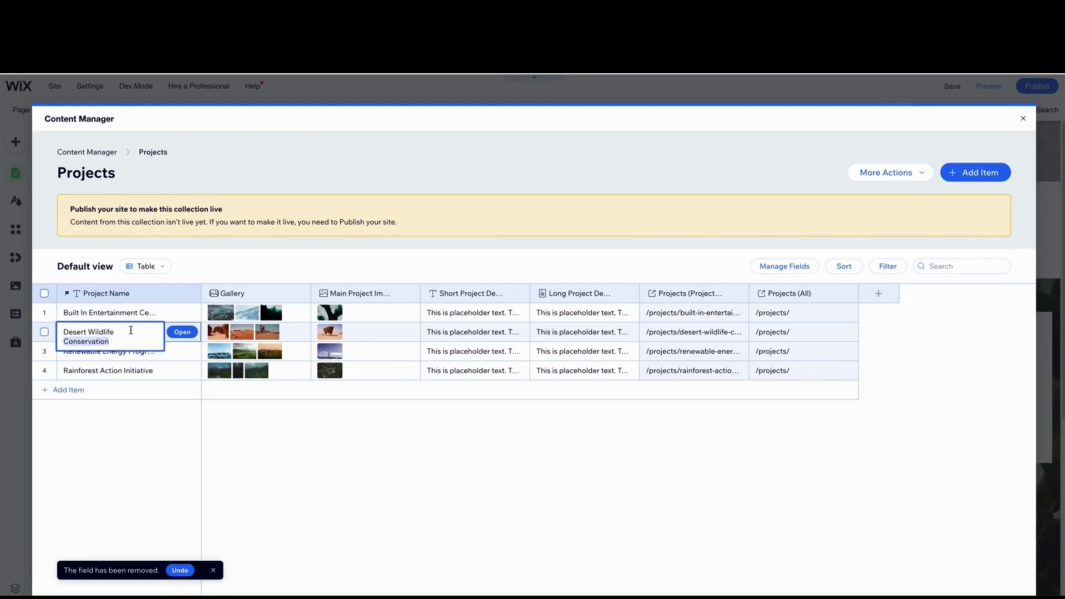
pyautogui.tripleClick(132, 328)
pyautogui.write('Built In Fire')
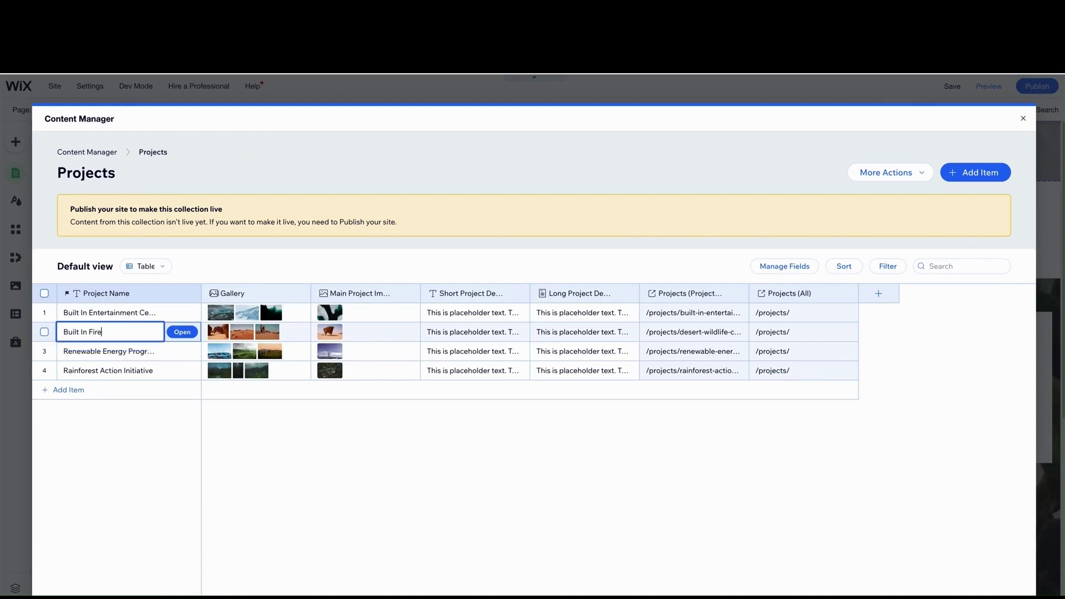
pyautogui.write('place Cabinets with Shelving')
pyautogui.press('Return')
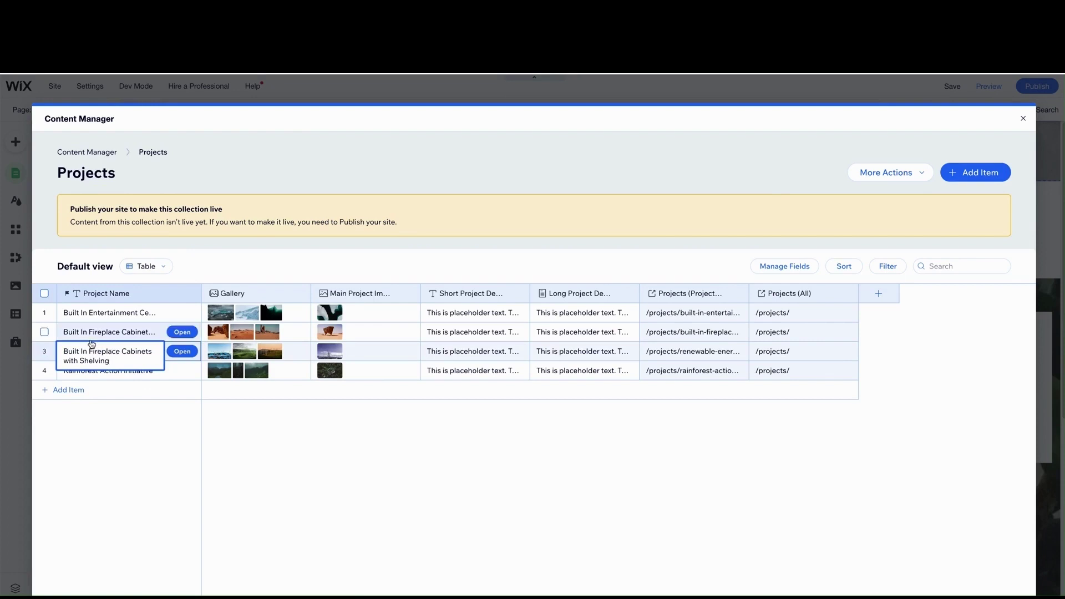
# Change the third project's name to end in 'Shelving Units' instead of 'Fireplace Cabinets with Shelving'
pyautogui.press('Return')
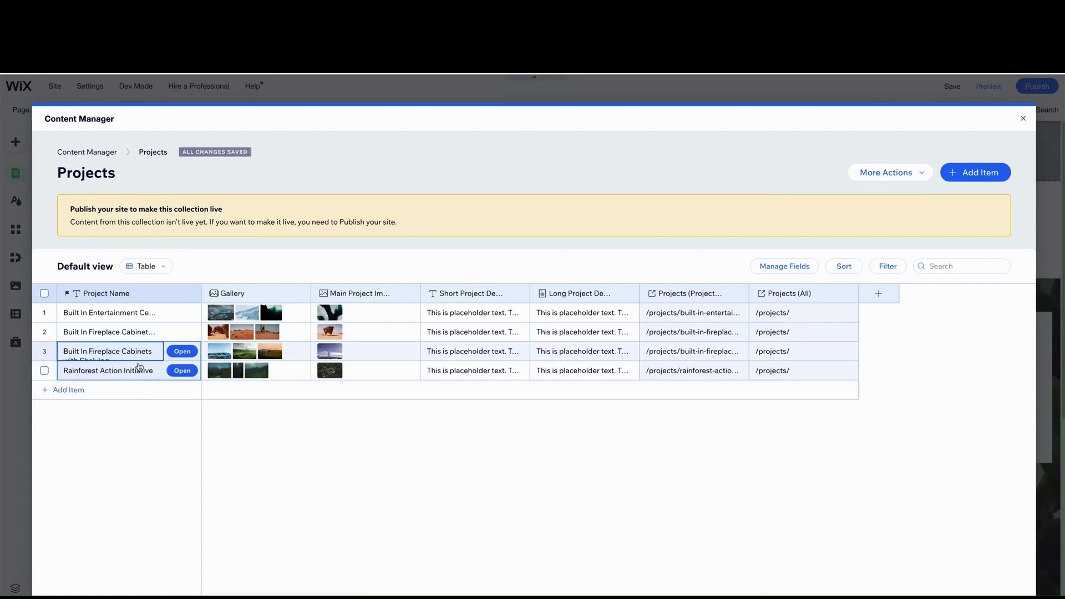
pyautogui.click(86, 354)
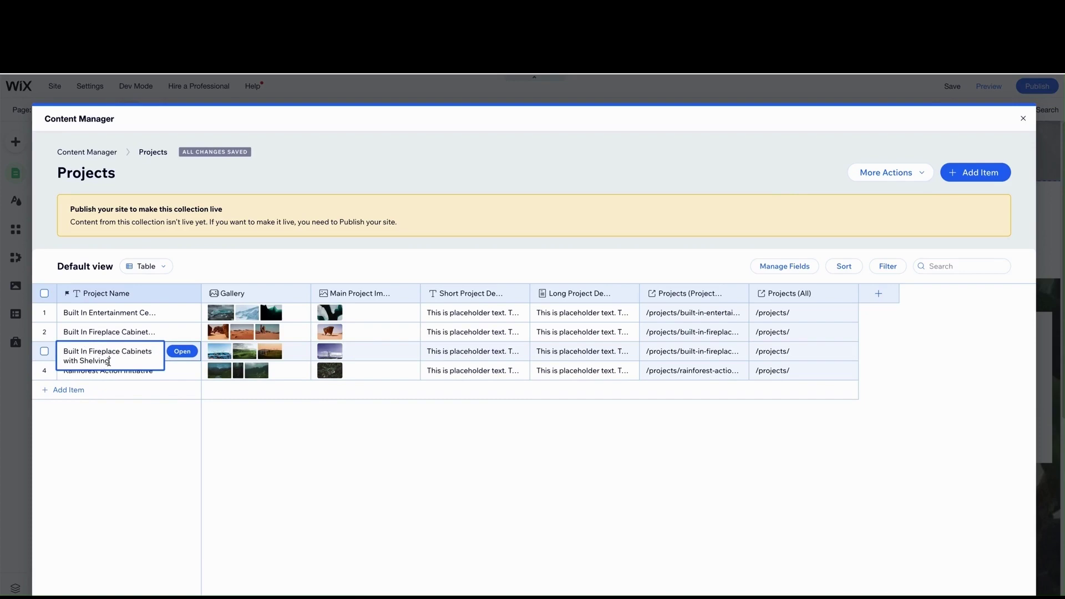
pyautogui.moveTo(110, 360); pyautogui.dragTo(88, 351)
pyautogui.write('Shelving Units')
pyautogui.click(107, 335)
# Rename the fourth project to 'Built In Floating Shelves' and add a new 'Built In Bench Seating' item
pyautogui.tripleClick(110, 334)
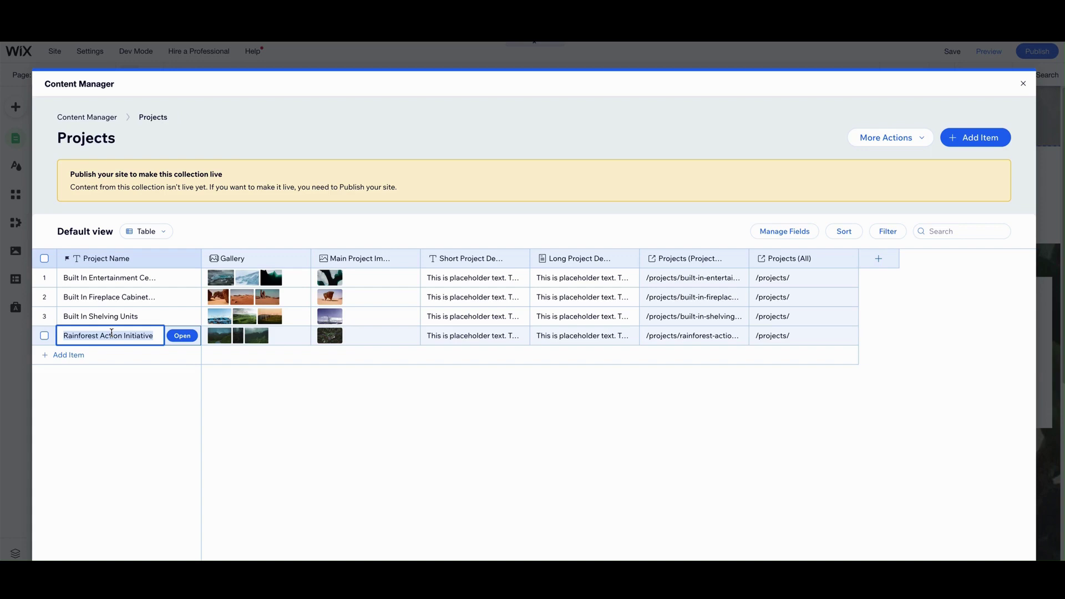
pyautogui.write('Built In Floating Shelves')
pyautogui.press('Return')
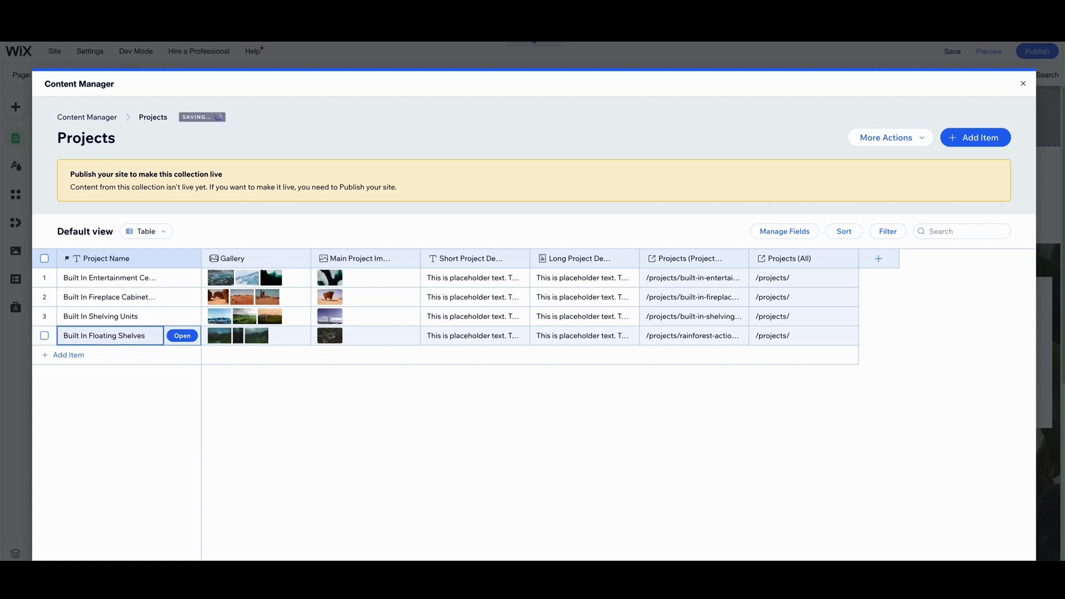
pyautogui.click(66, 355)
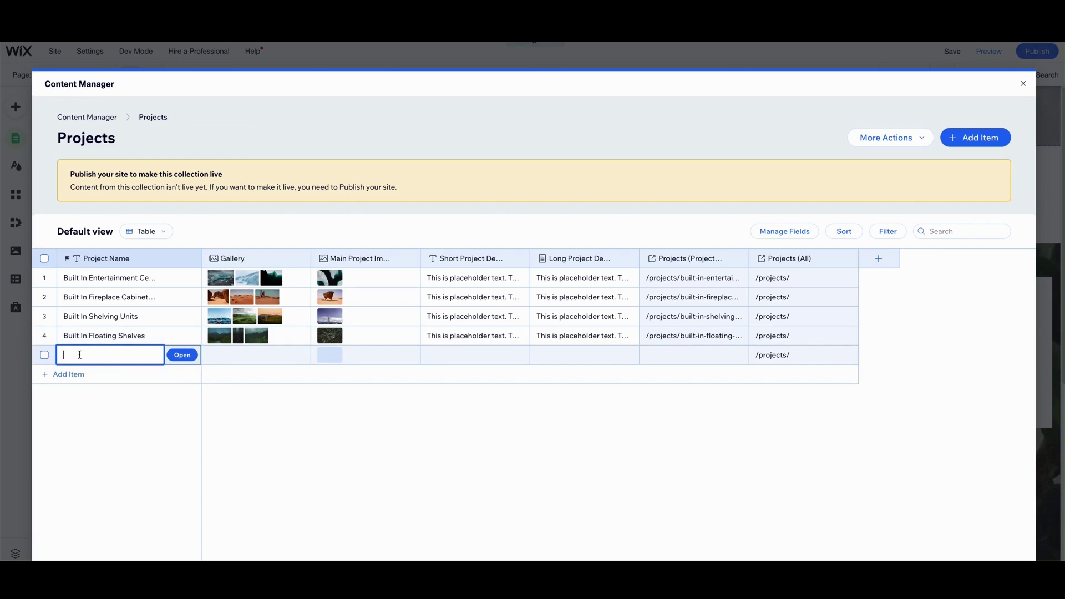
pyautogui.write('Built In Bench Seating')
pyautogui.press('Return')
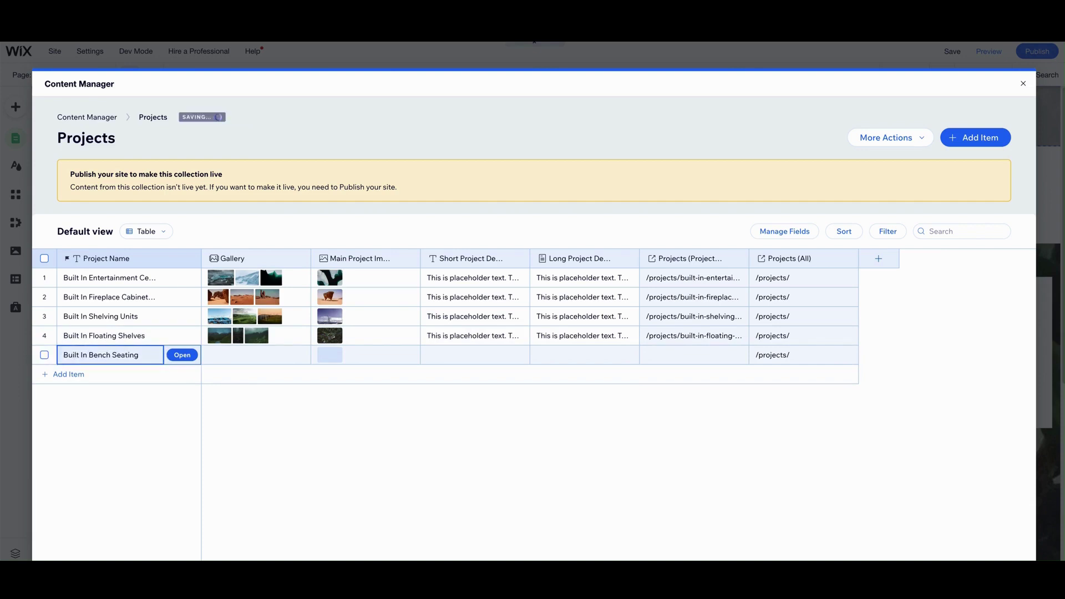
# Open the Built In Entertainment Centers item and remove its placeholder gallery images
pyautogui.moveTo(232, 282)
pyautogui.click(272, 283)
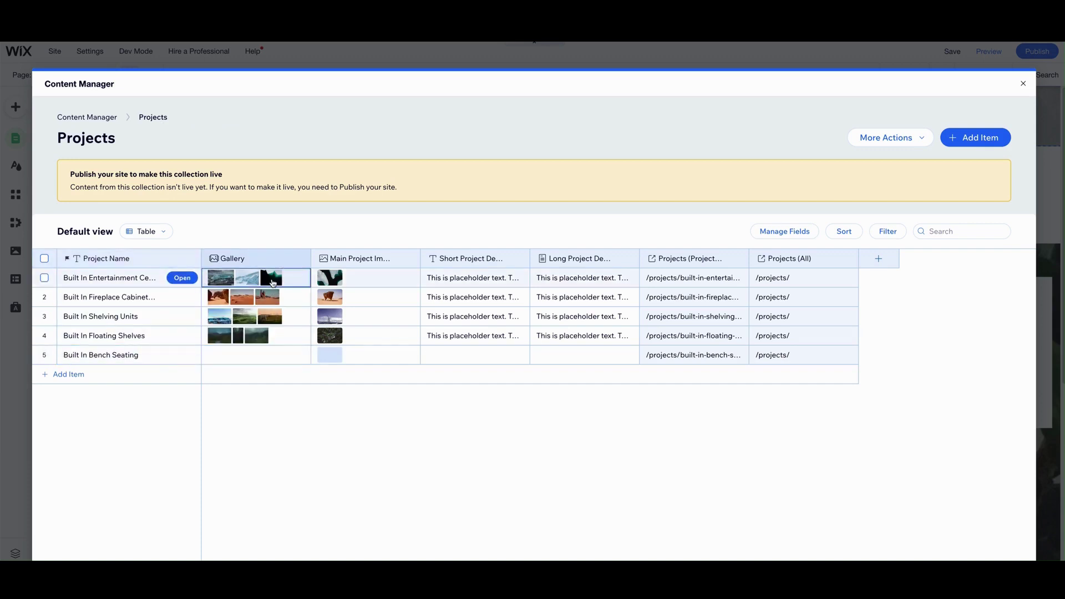
pyautogui.click(243, 280)
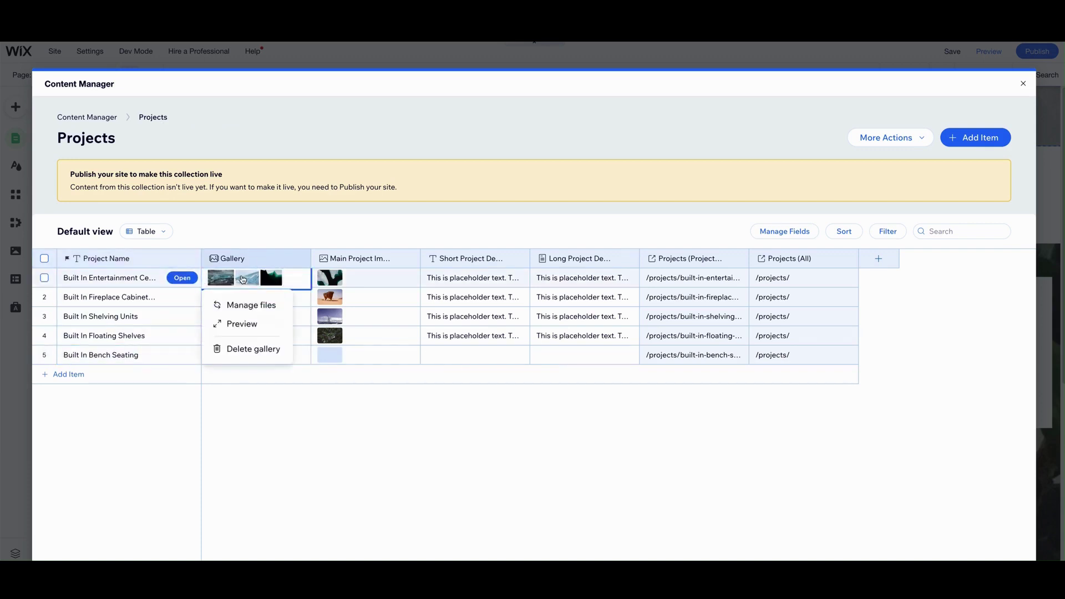
pyautogui.click(186, 279)
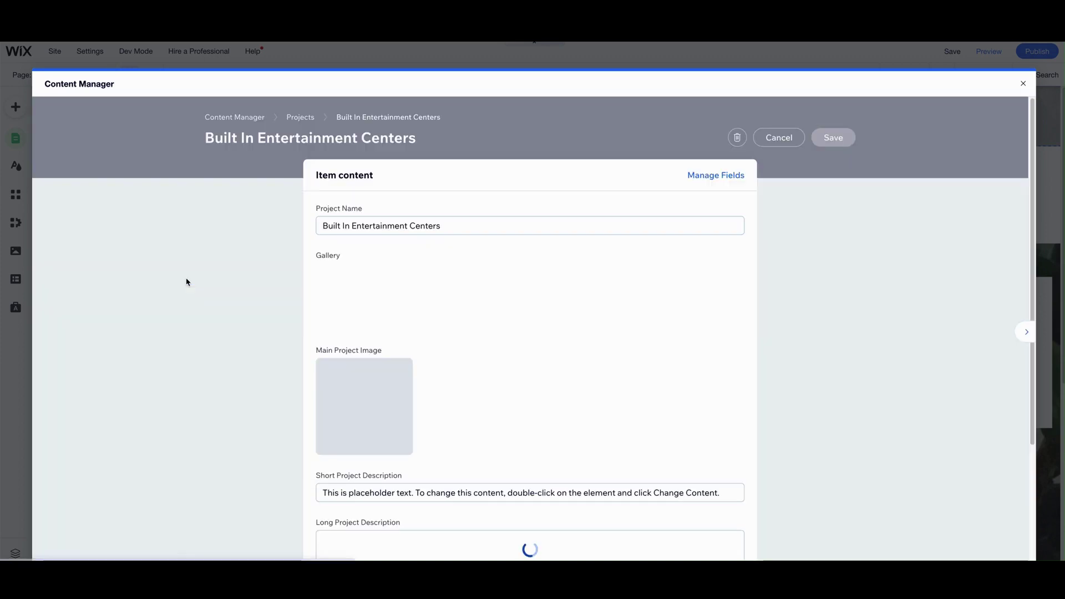
pyautogui.moveTo(491, 298)
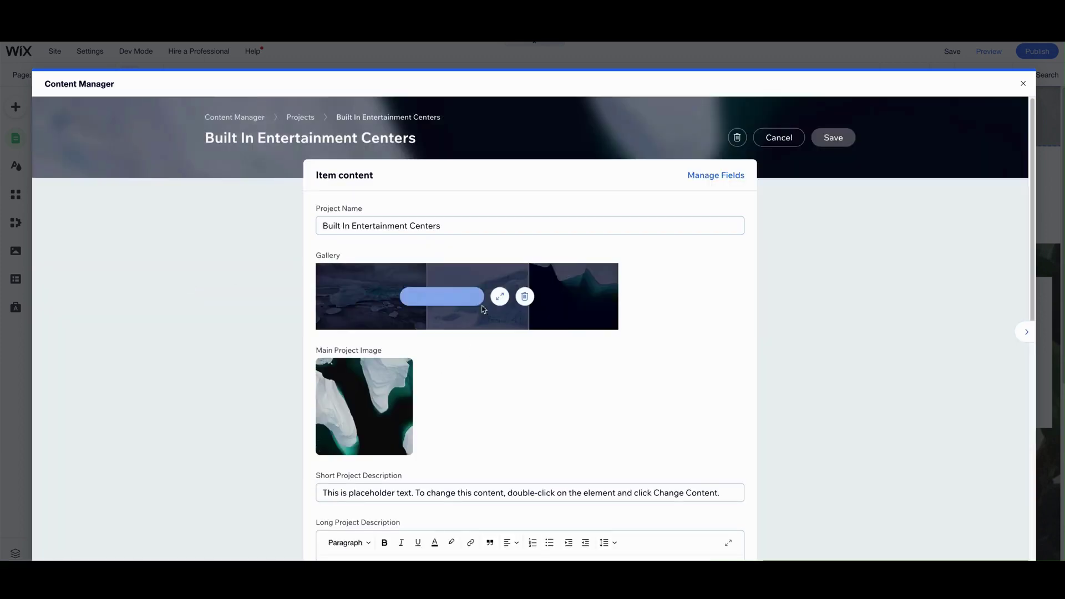
pyautogui.click(524, 297)
# Clear the placeholder text from the long and short project descriptions
pyautogui.moveTo(382, 413)
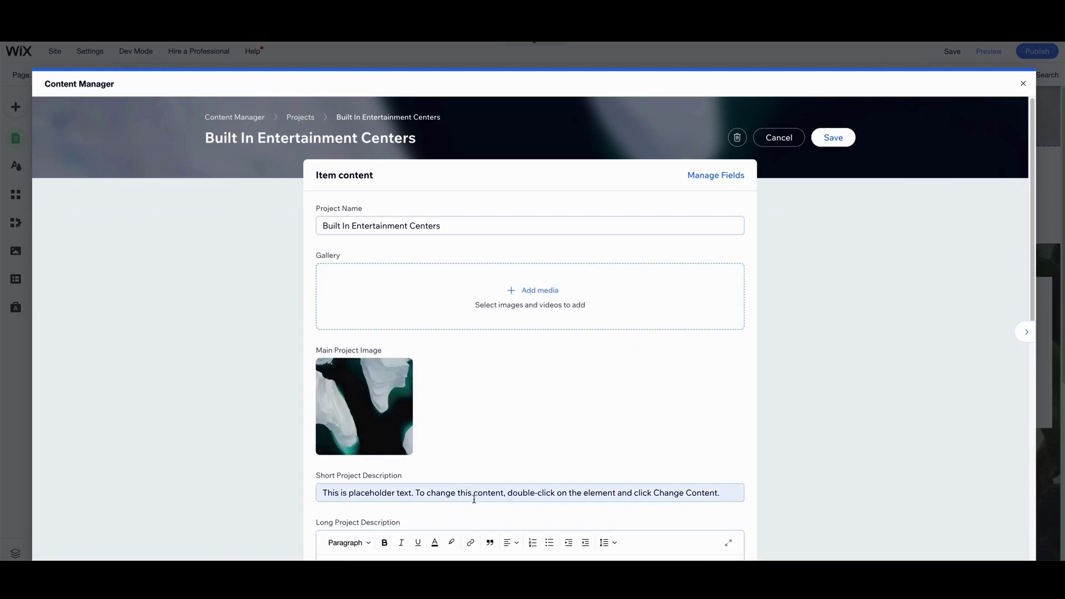
pyautogui.scroll(-10, 474, 498)
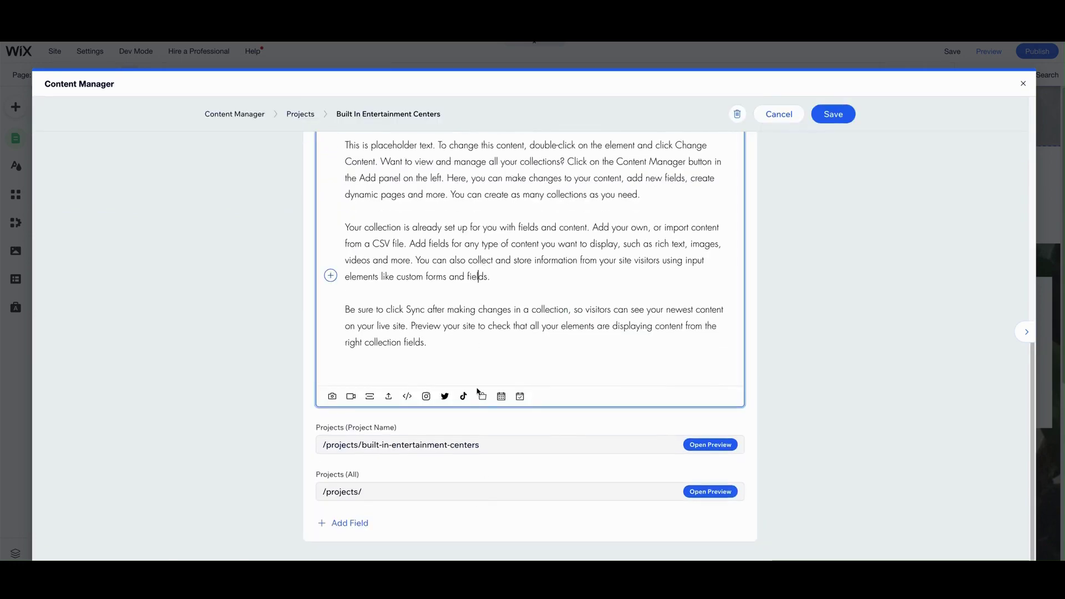
pyautogui.hotkey('ctrl', 'a')
pyautogui.press('BackSpace')
pyautogui.tripleClick(466, 269)
pyautogui.press('BackSpace')
pyautogui.scroll(10, 527, 338)
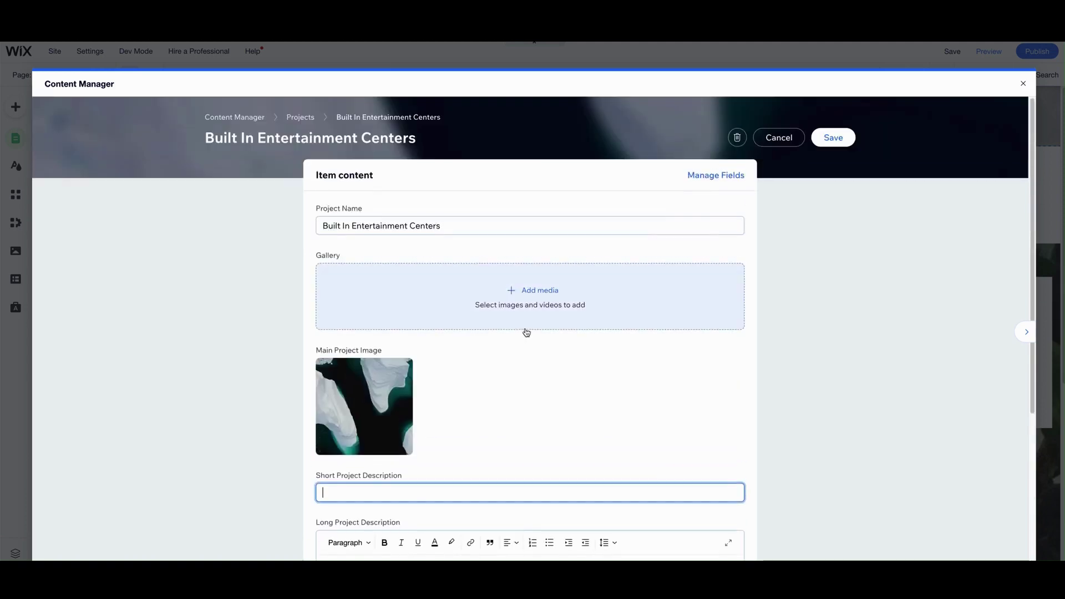
pyautogui.click(452, 274)
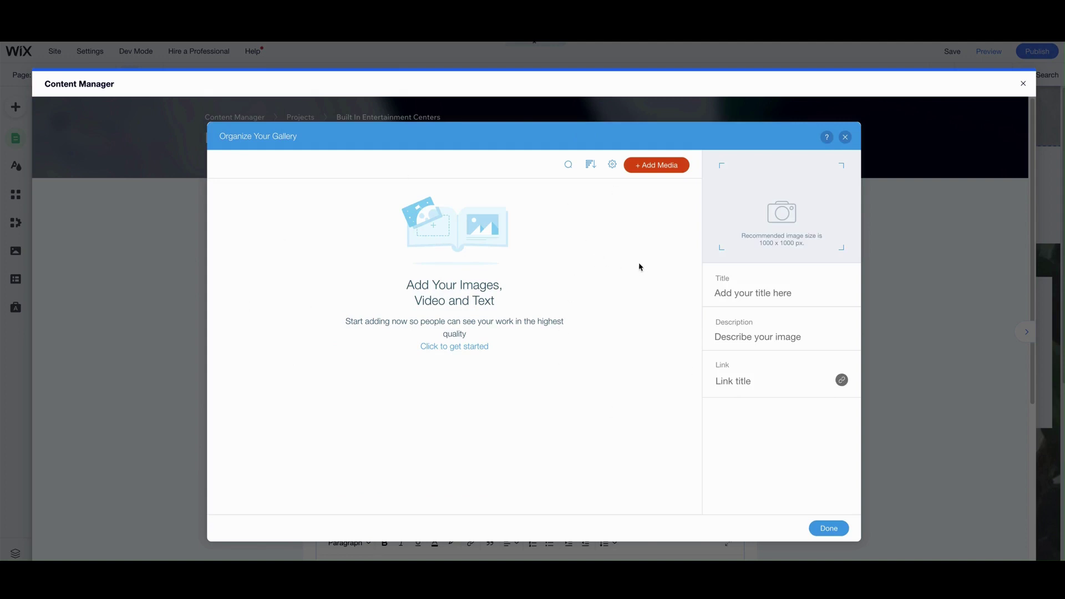
# Add images from the Site Files Built Ins folder, starting with the Bonus Room Built Ins photo
pyautogui.click(669, 168)
pyautogui.click(630, 200)
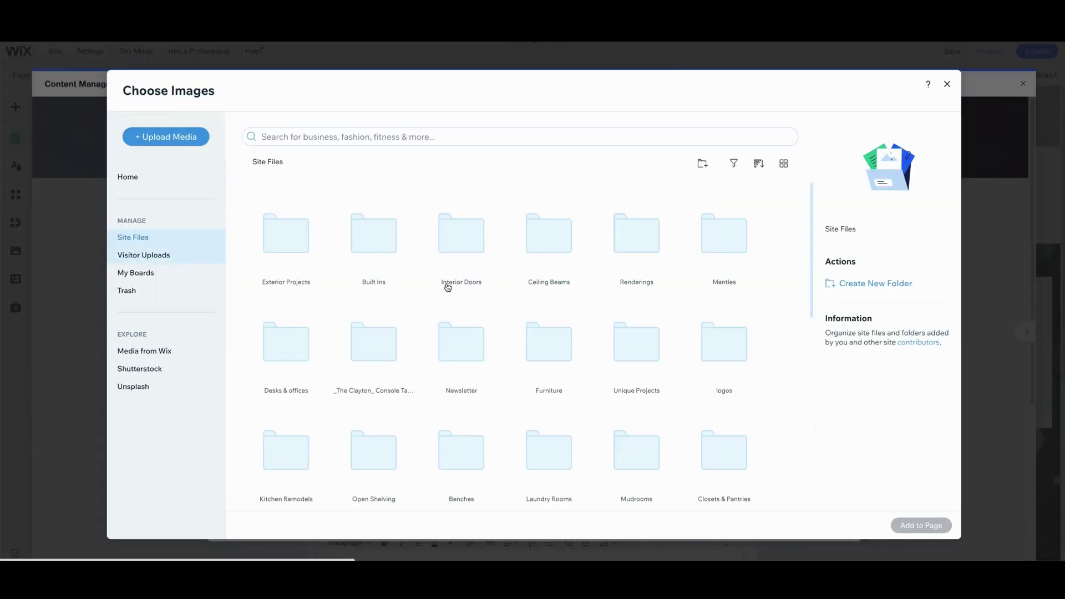
pyautogui.doubleClick(386, 245)
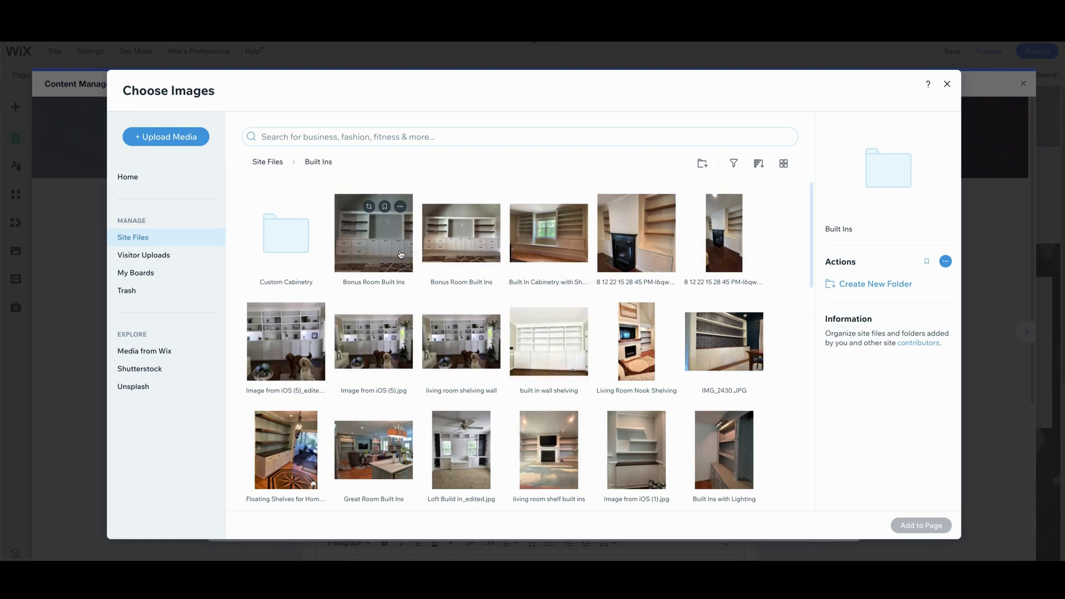
pyautogui.click(401, 254)
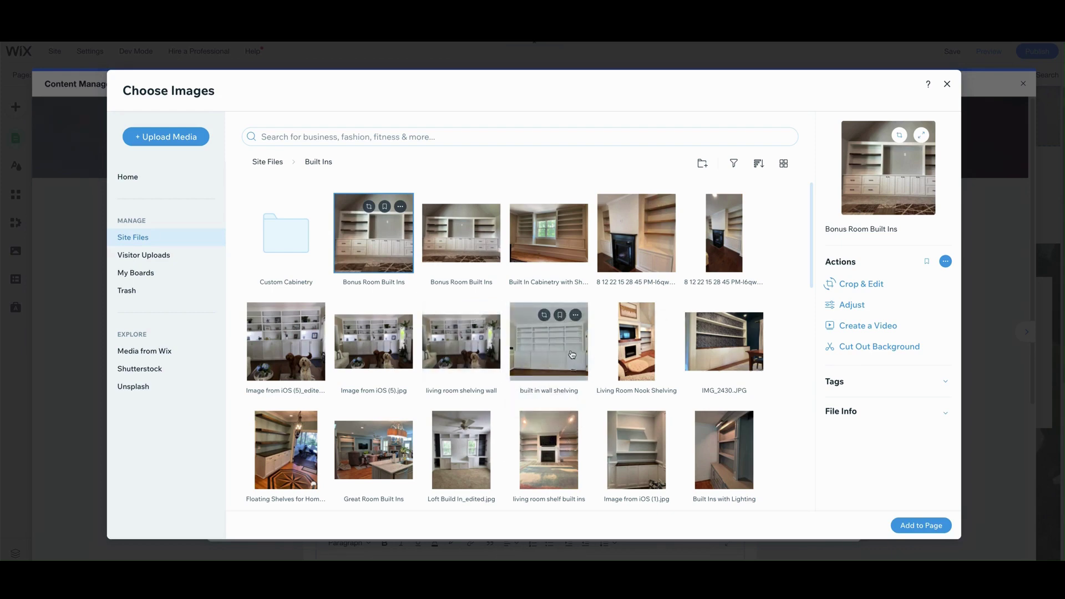
# Also pick file.jpg, file14.jpg and Living Room Built Ins from the folder
pyautogui.scroll(-1, 572, 349)
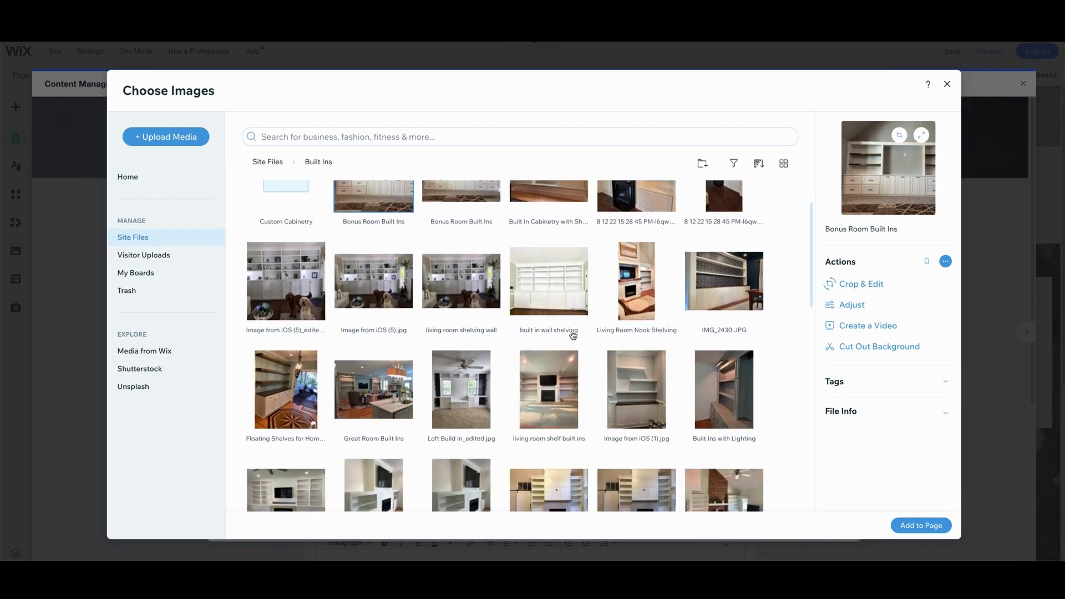
pyautogui.scroll(-1, 572, 339)
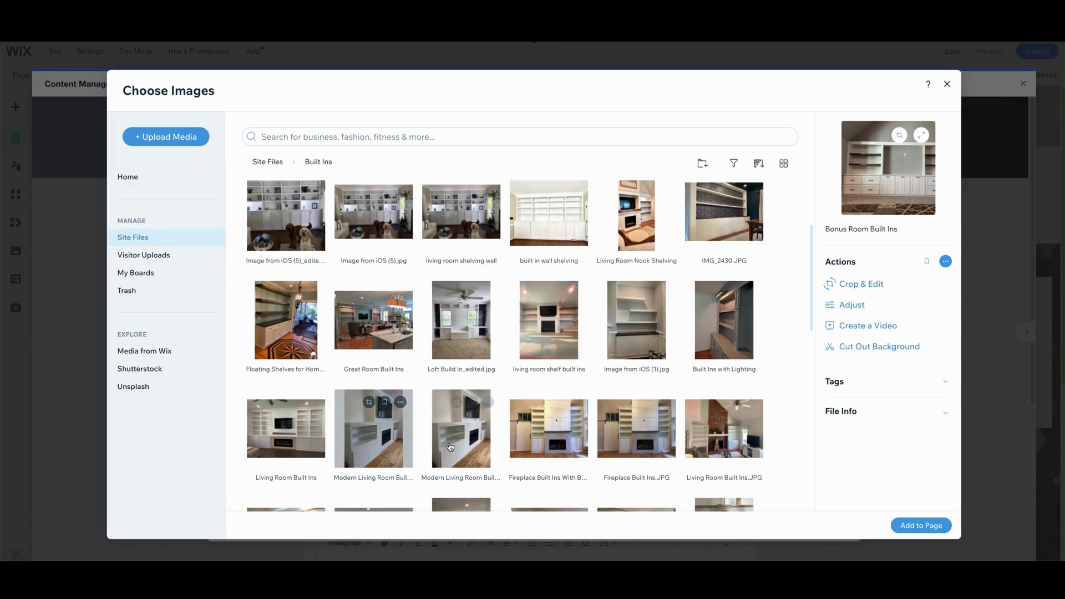
pyautogui.scroll(-3, 714, 441)
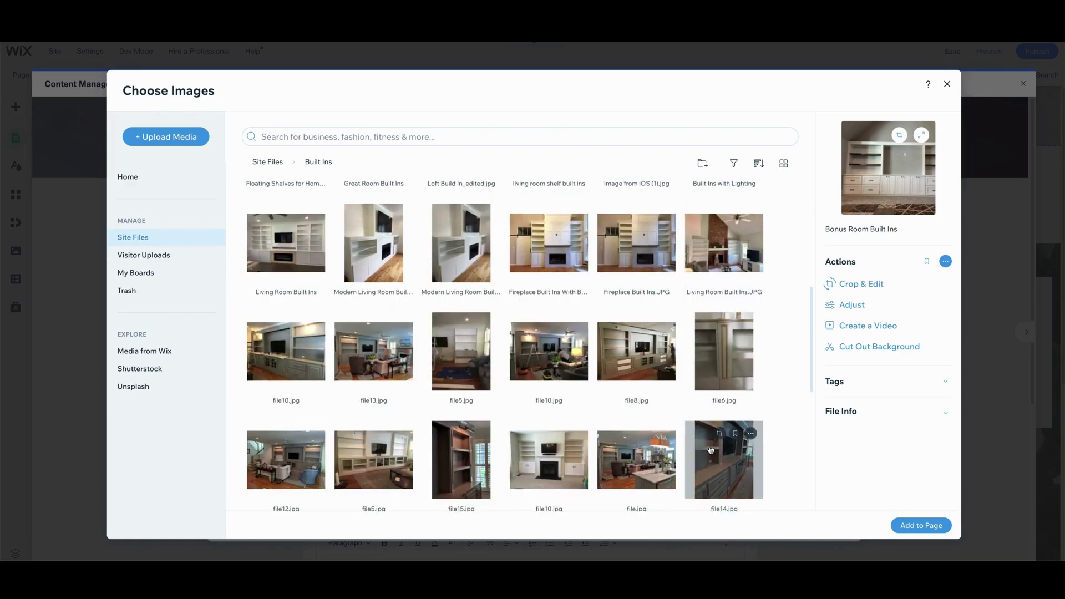
pyautogui.click(640, 465)
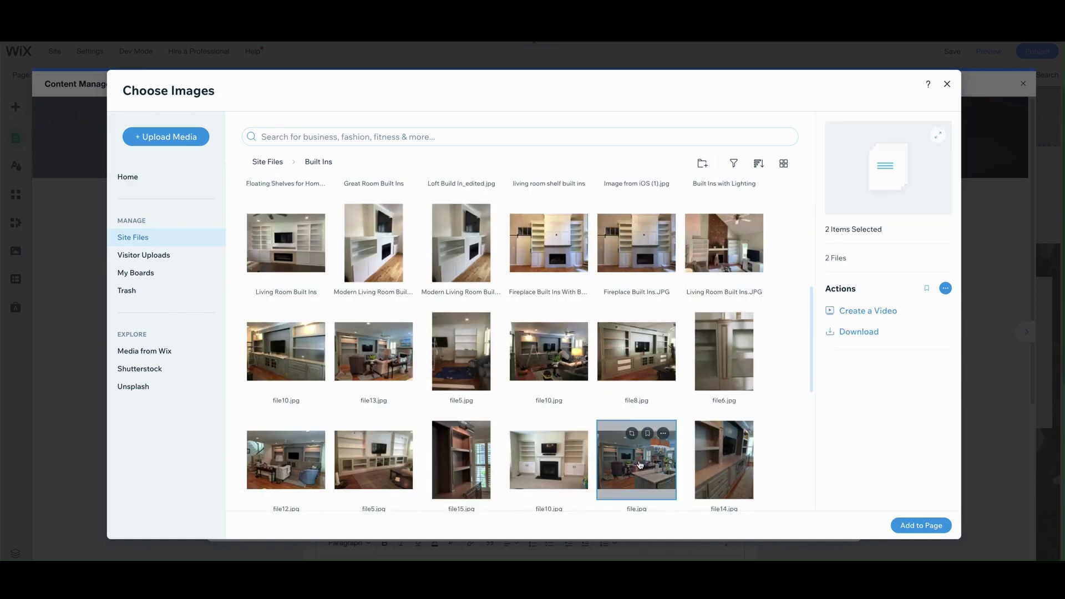
pyautogui.click(732, 471)
pyautogui.scroll(-3, 732, 471)
pyautogui.scroll(-2, 732, 470)
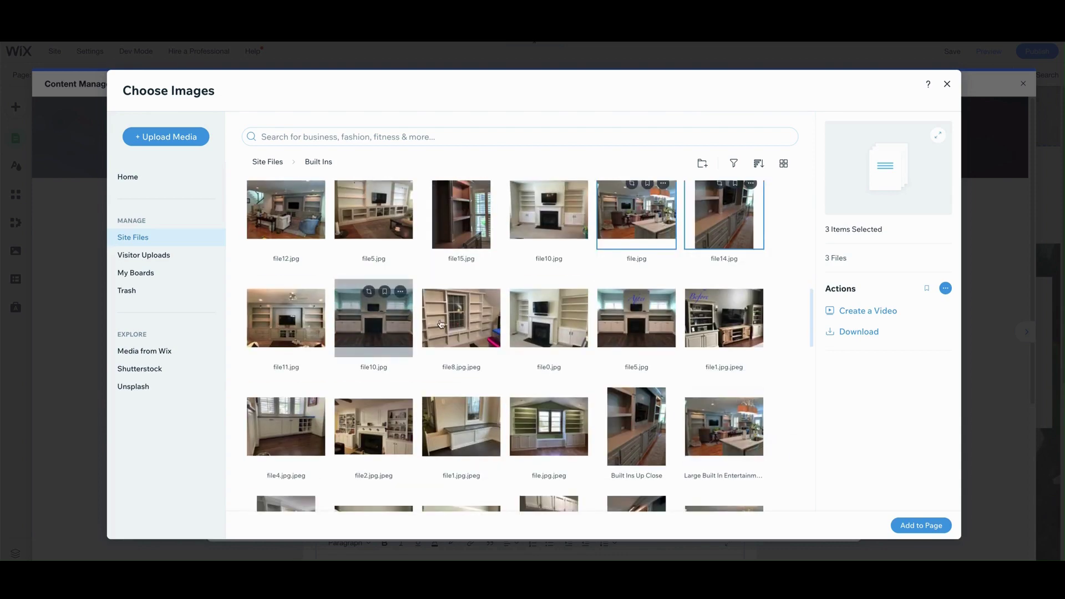
pyautogui.scroll(-2, 713, 424)
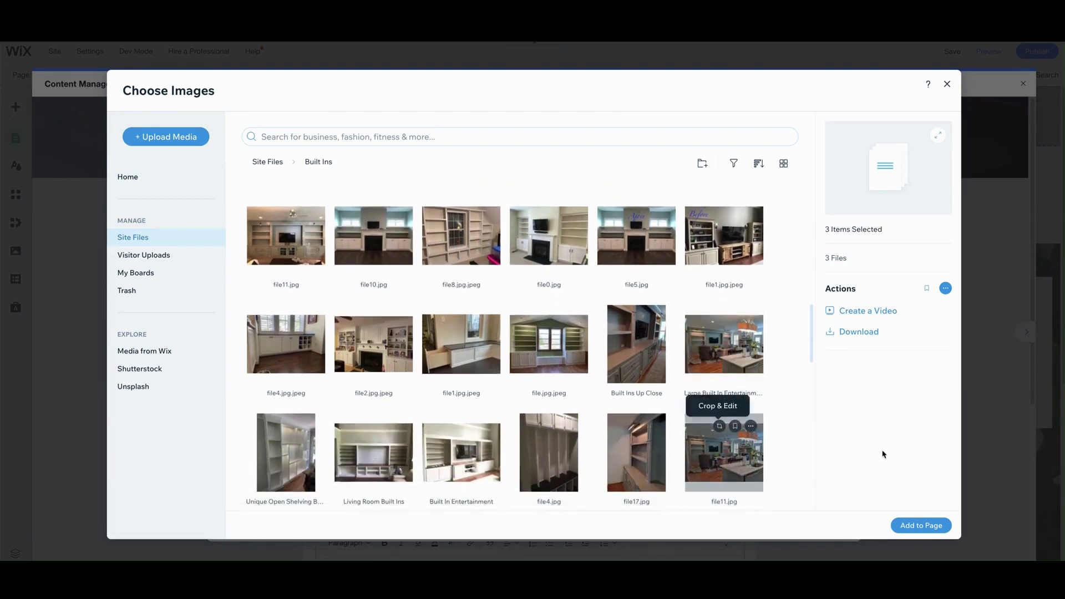
pyautogui.scroll(-4, 735, 438)
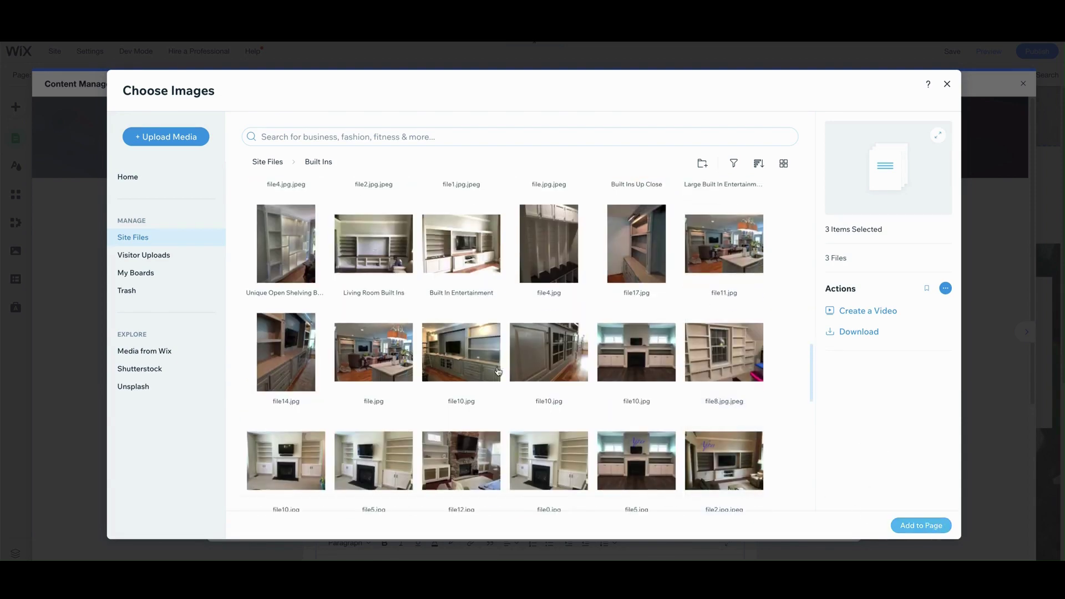
pyautogui.click(391, 256)
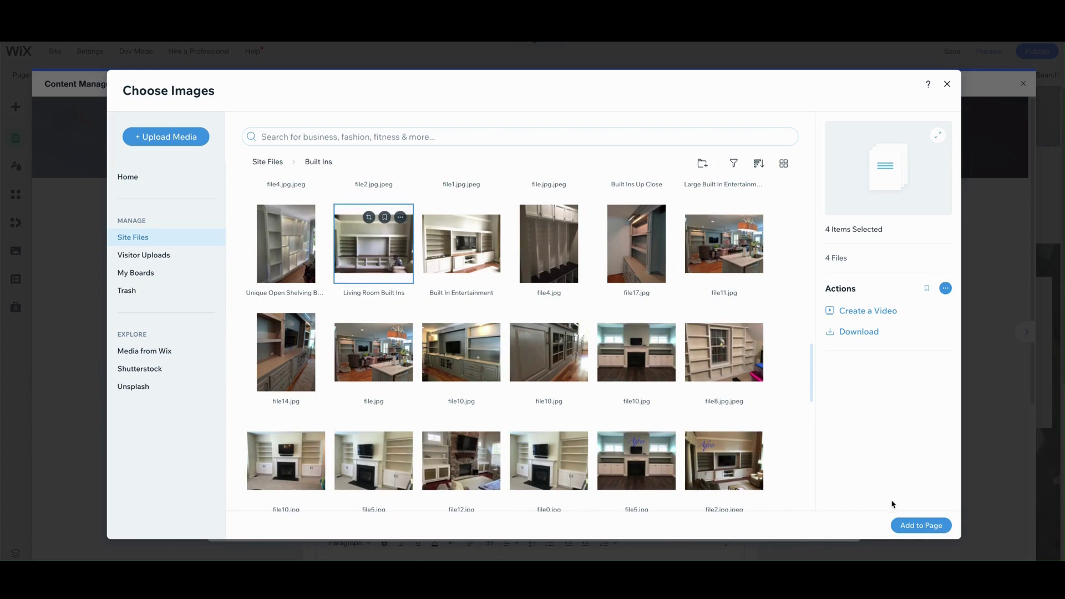
# Add the four photos to the gallery and title the first 'Built in entertainment center for bonus room'
pyautogui.click(913, 525)
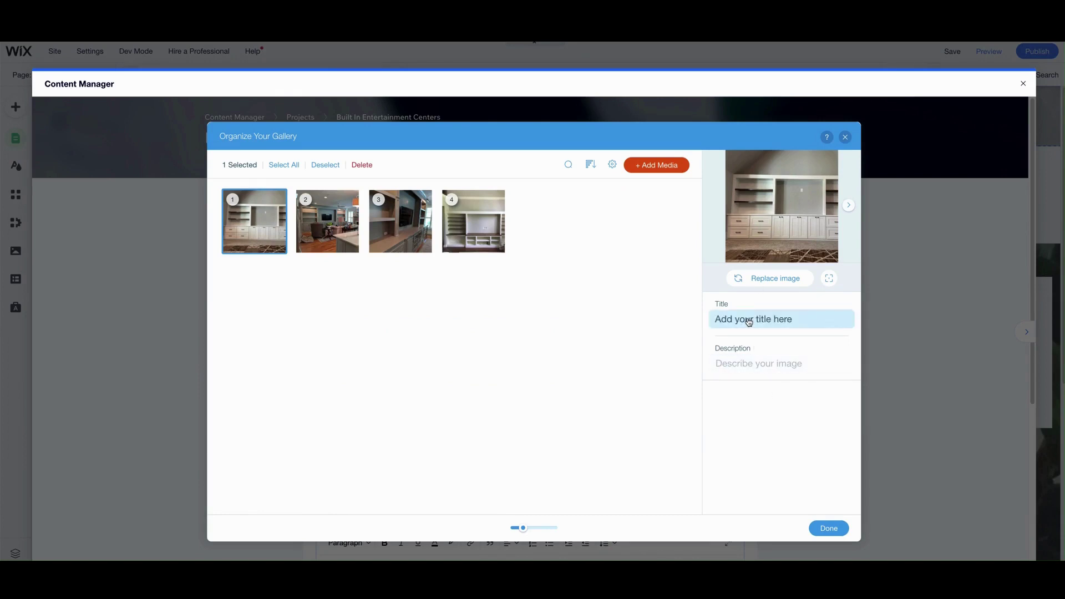
pyautogui.click(749, 322)
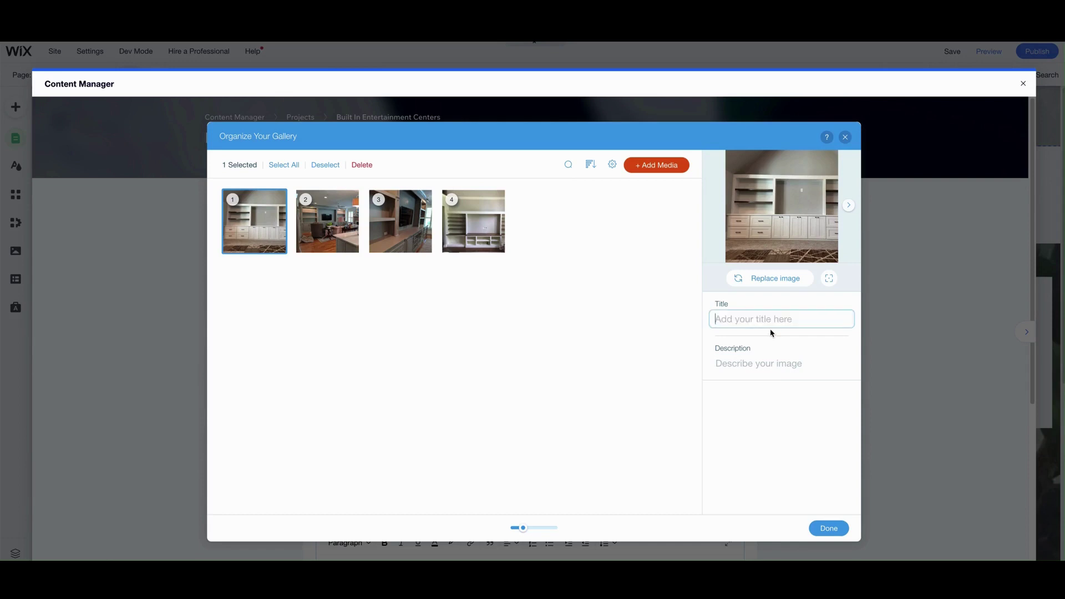
pyautogui.write('Built in entertainment center')
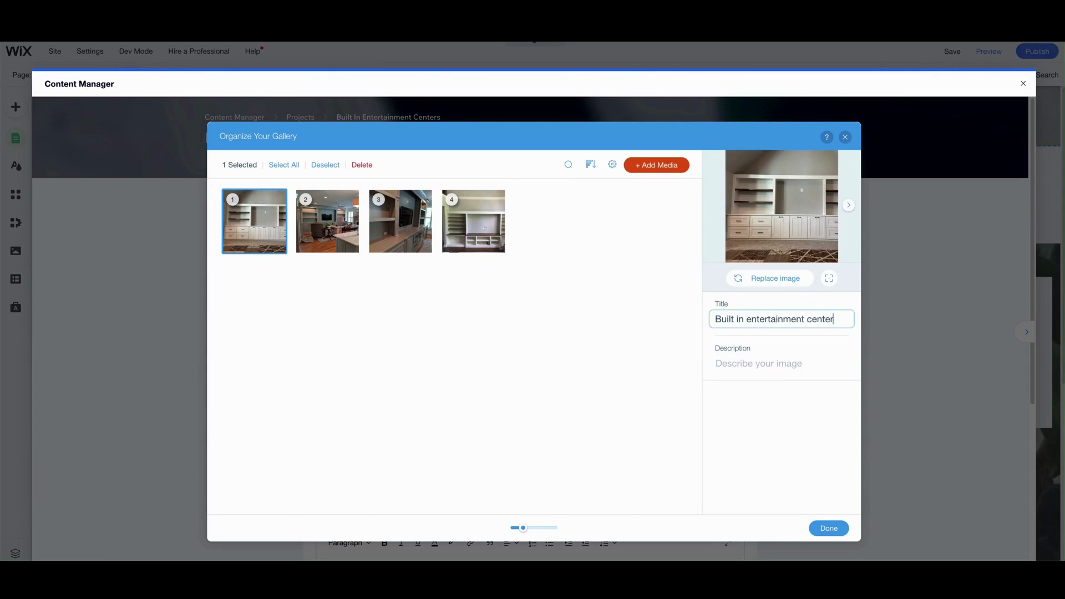
pyautogui.write(' for bonus room')
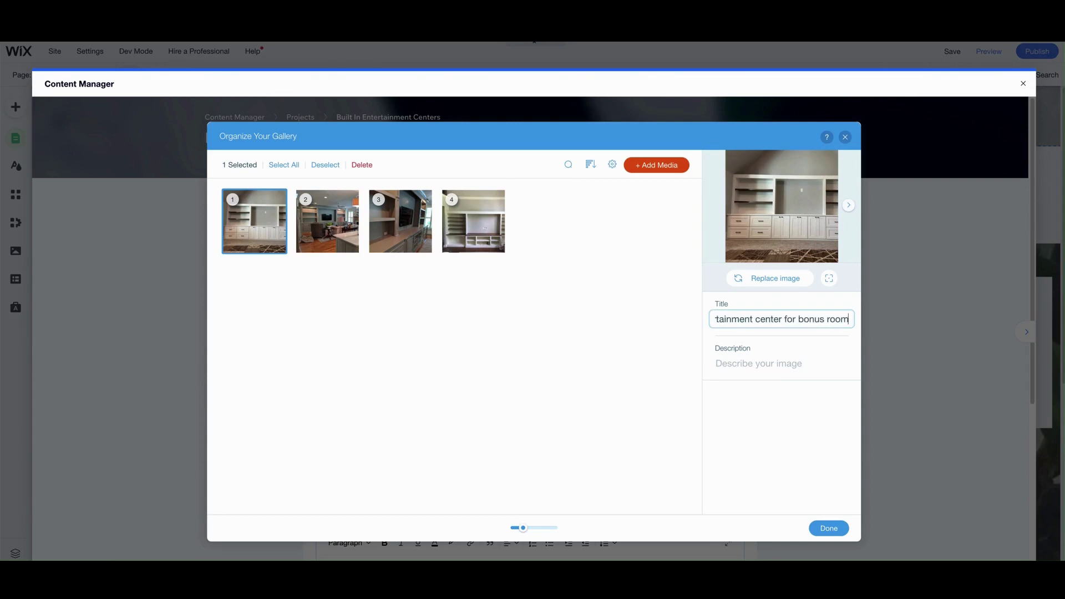
pyautogui.click(778, 362)
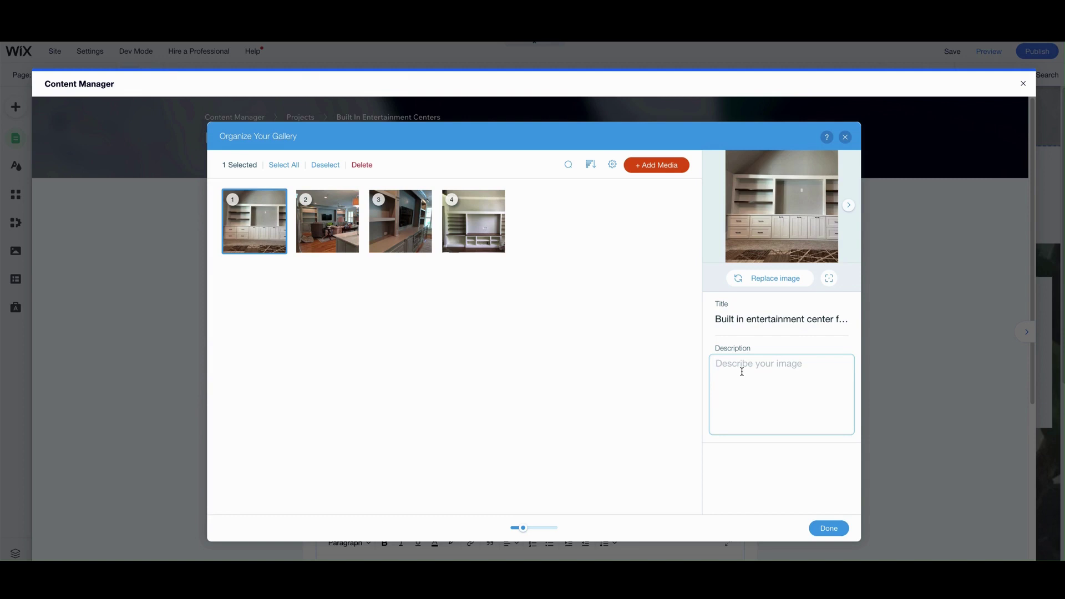
# Describe the first image as a custom entertainment center storing bonus room toys, collections and movies
pyautogui.write('Custom builtsentertainment center with plenty of st')
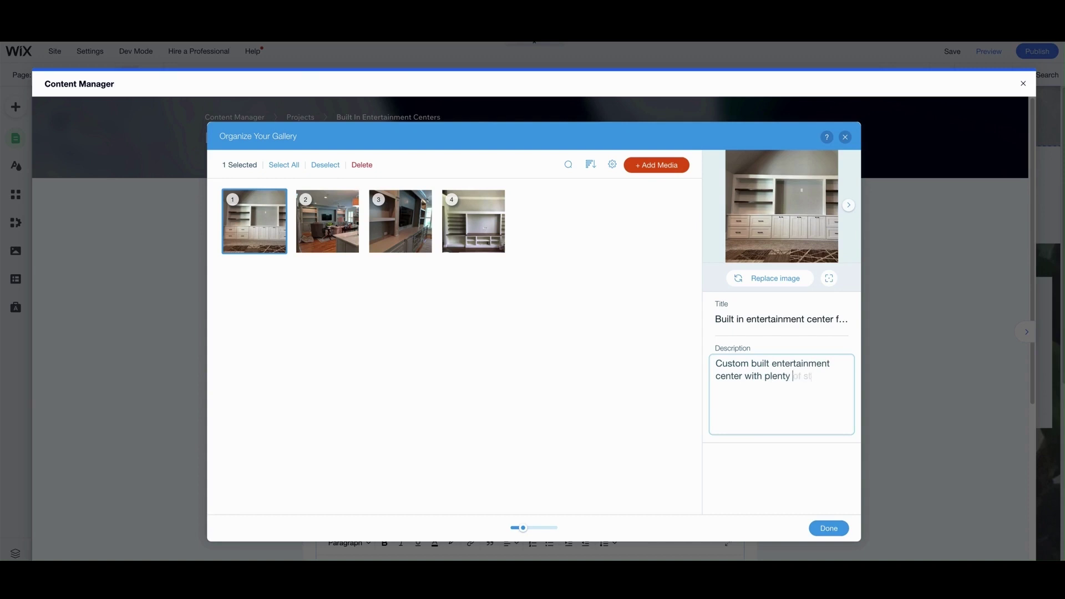
pyautogui.write('orage for your bonu')
pyautogui.write('s room')
pyautogui.write(' toys.')
pyautogui.write(' collect')
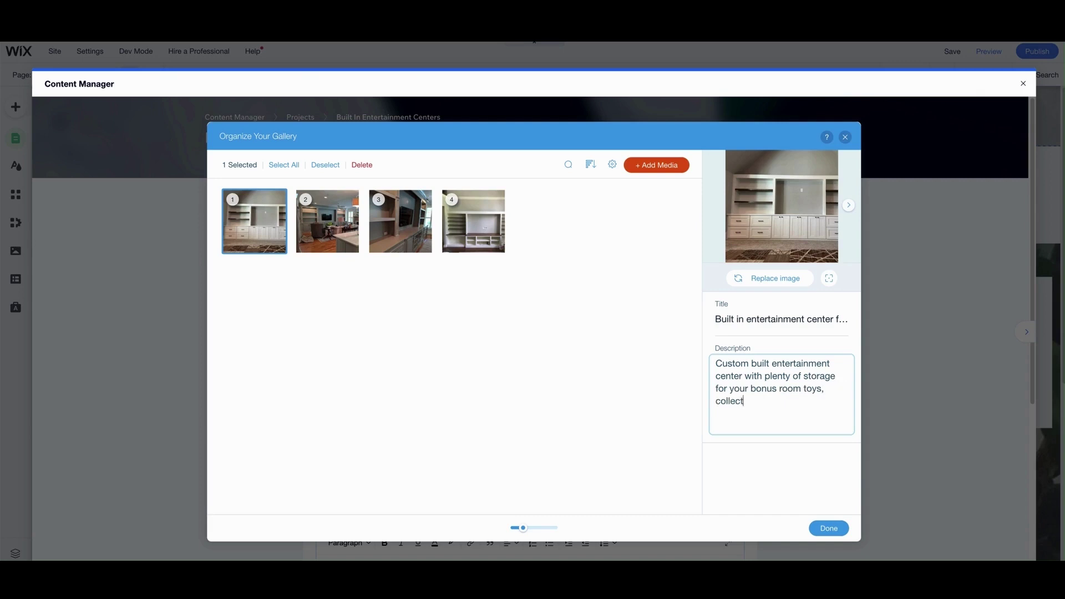
pyautogui.write('ions, movies and more!')
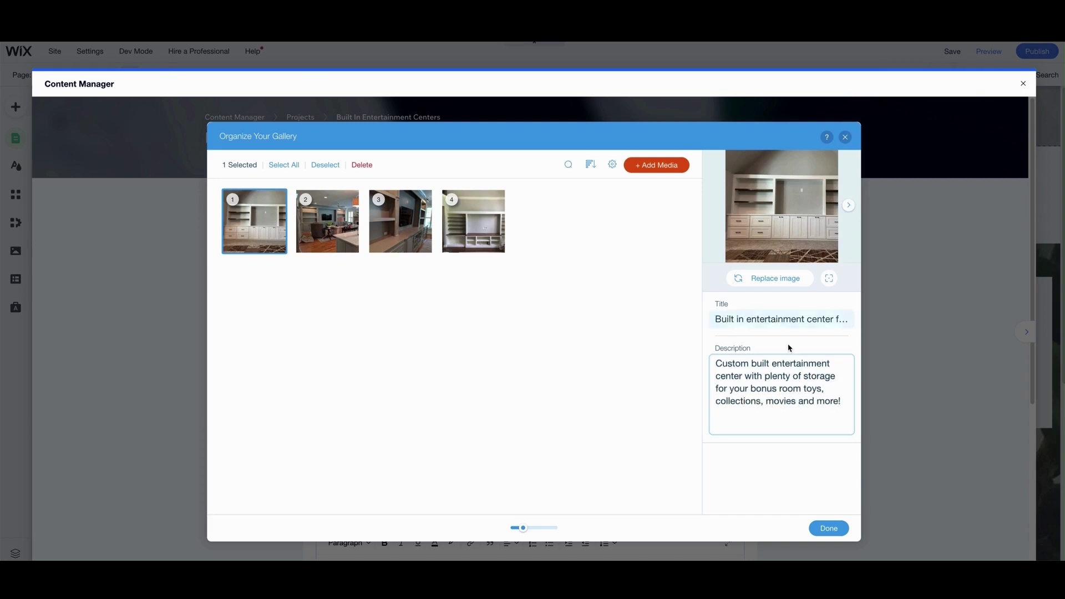
pyautogui.moveTo(805, 376); pyautogui.dragTo(849, 402)
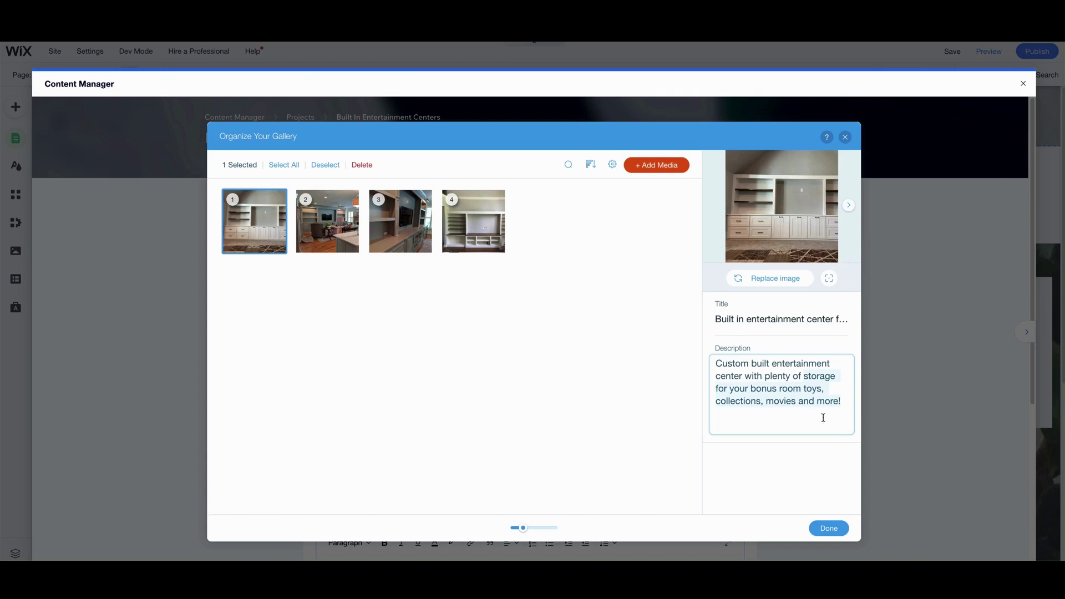
pyautogui.click(827, 409)
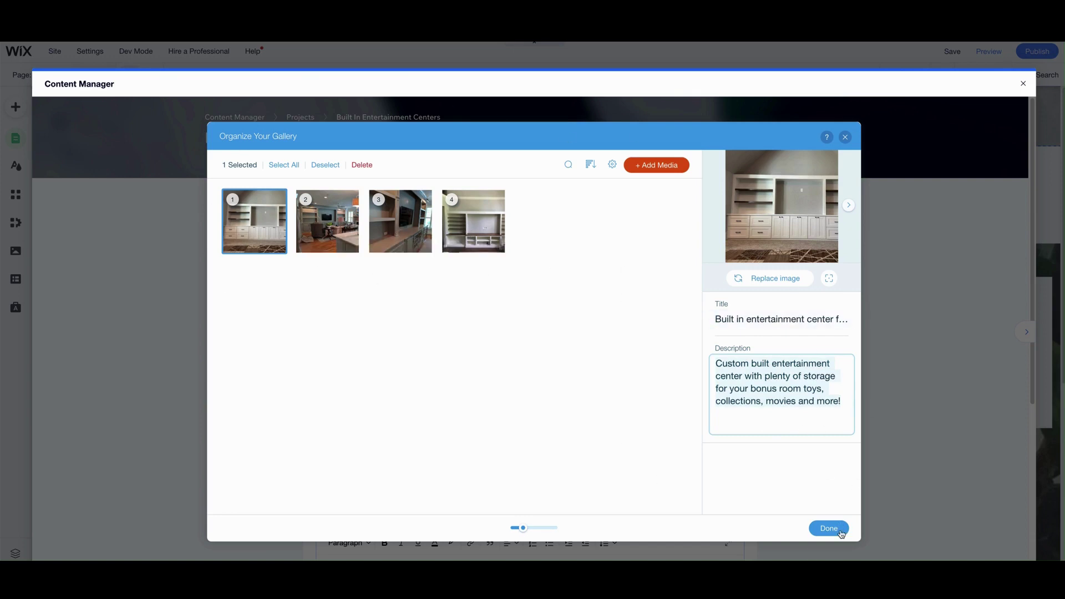
# Close the gallery organizer and set Bonus Room Built Ins from the Built Ins folder as the Main Project Image
pyautogui.click(831, 529)
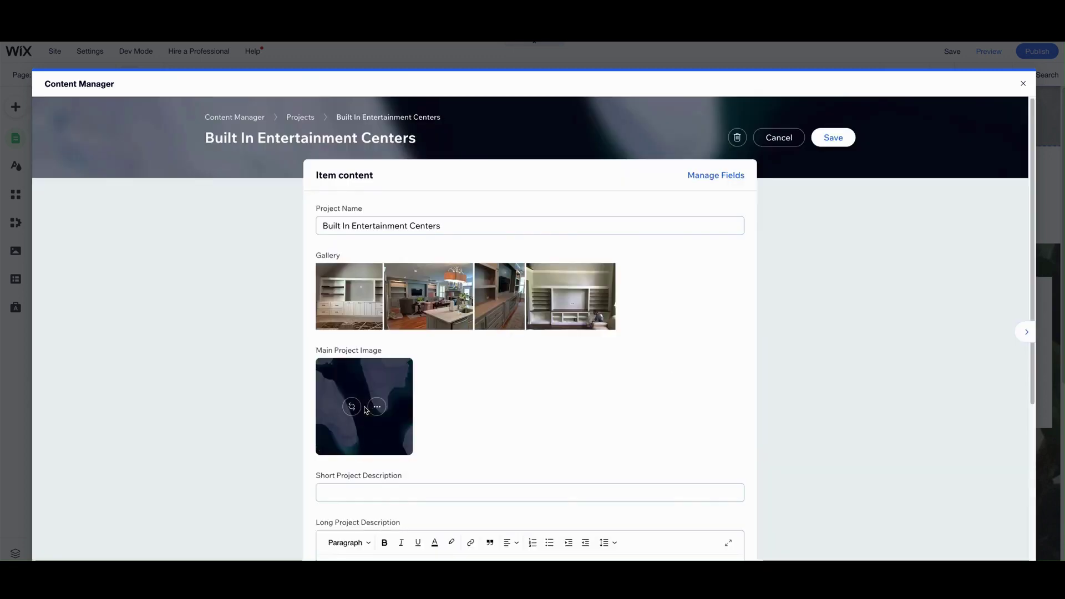
pyautogui.click(354, 405)
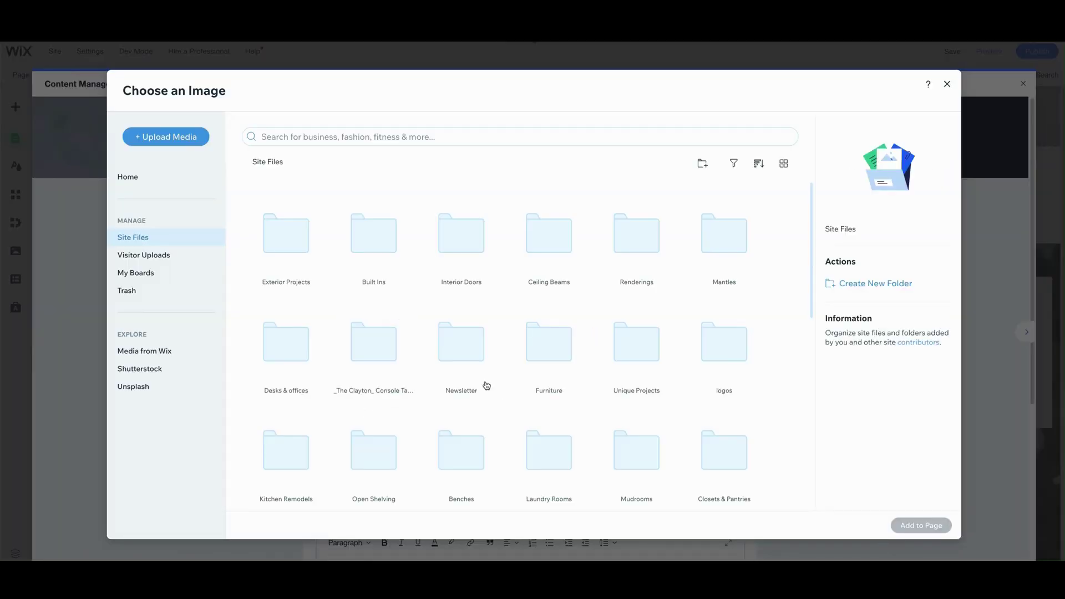
pyautogui.doubleClick(382, 240)
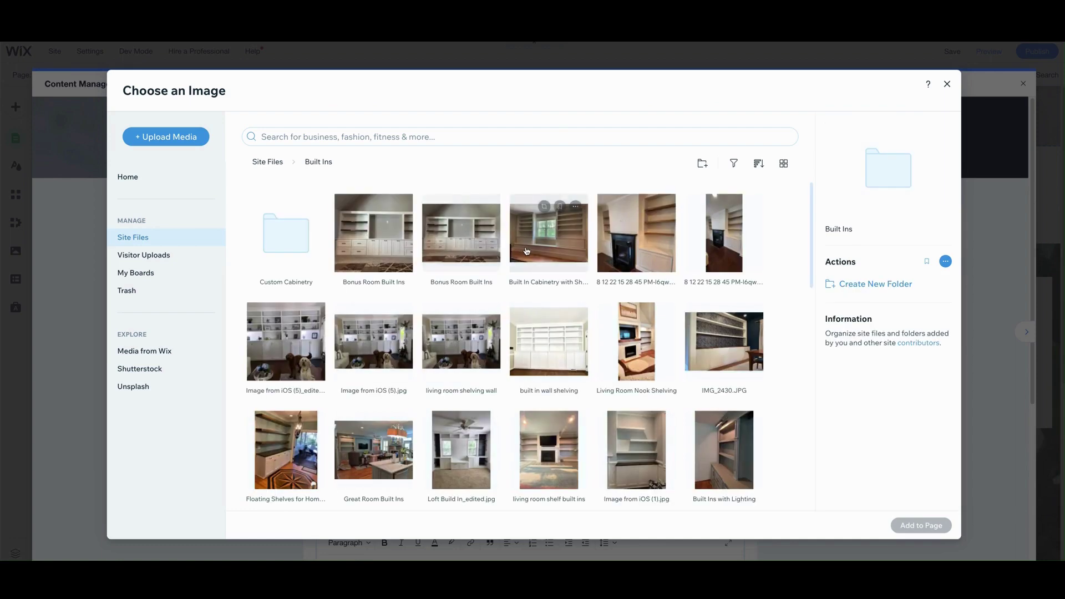
pyautogui.click(461, 244)
pyautogui.click(921, 526)
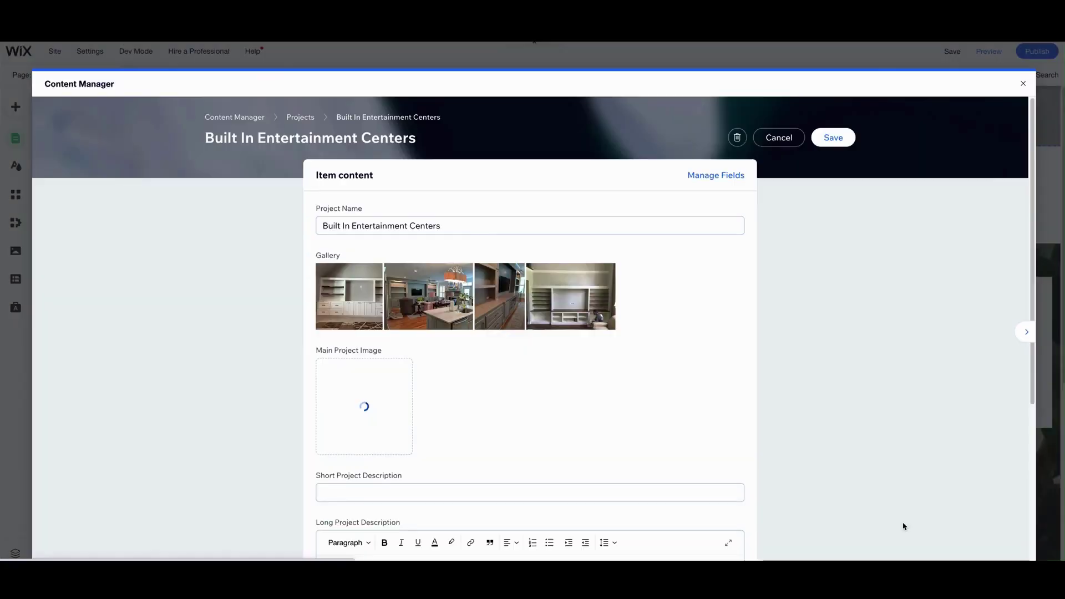
pyautogui.scroll(-2, 583, 406)
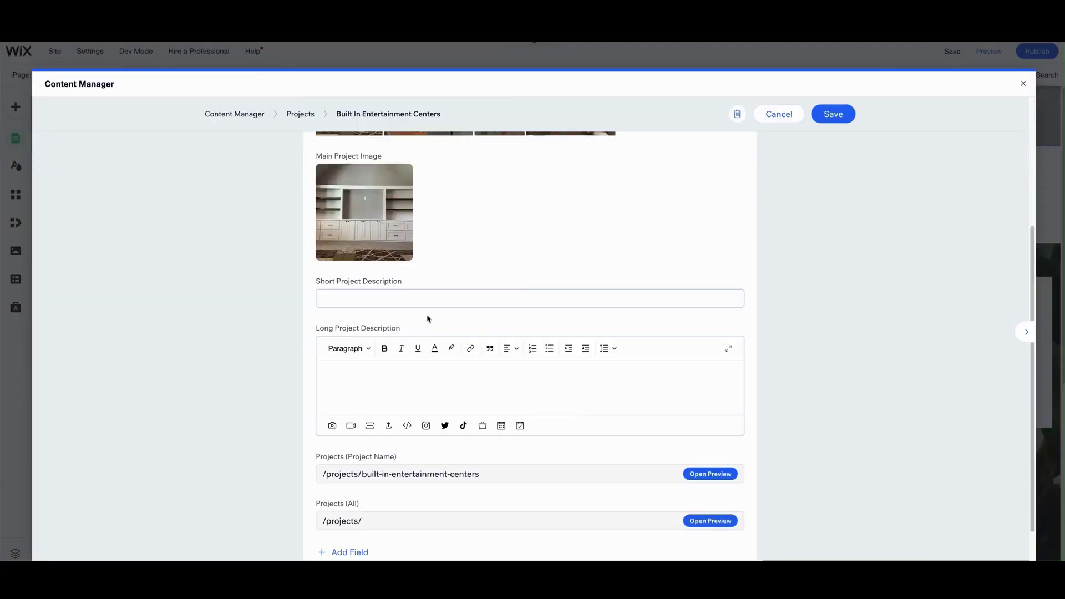
# Copy the project name into the Short Project Description field
pyautogui.click(430, 298)
pyautogui.scroll(2, 544, 347)
pyautogui.scroll(2, 545, 347)
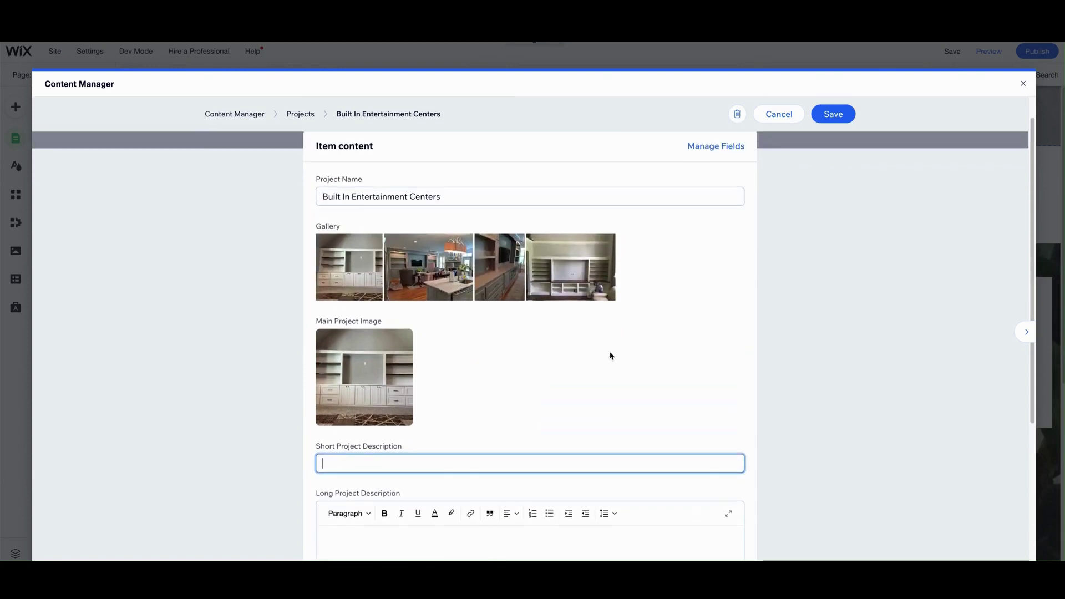
pyautogui.tripleClick(466, 199)
pyautogui.hotkey('ctrl', 'c')
pyautogui.click(405, 461)
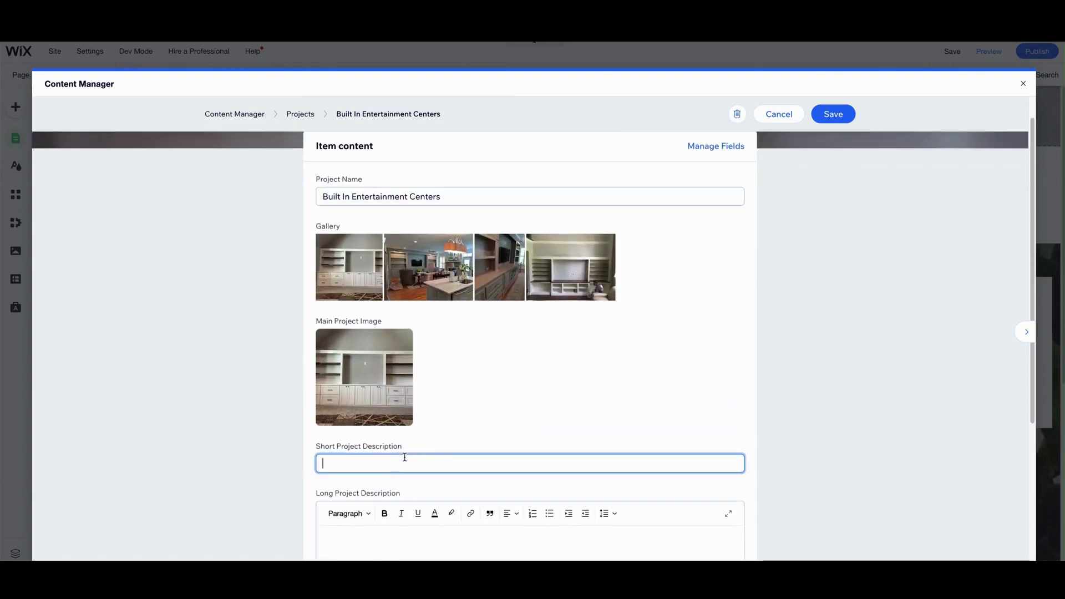
pyautogui.hotkey('ctrl', 'v')
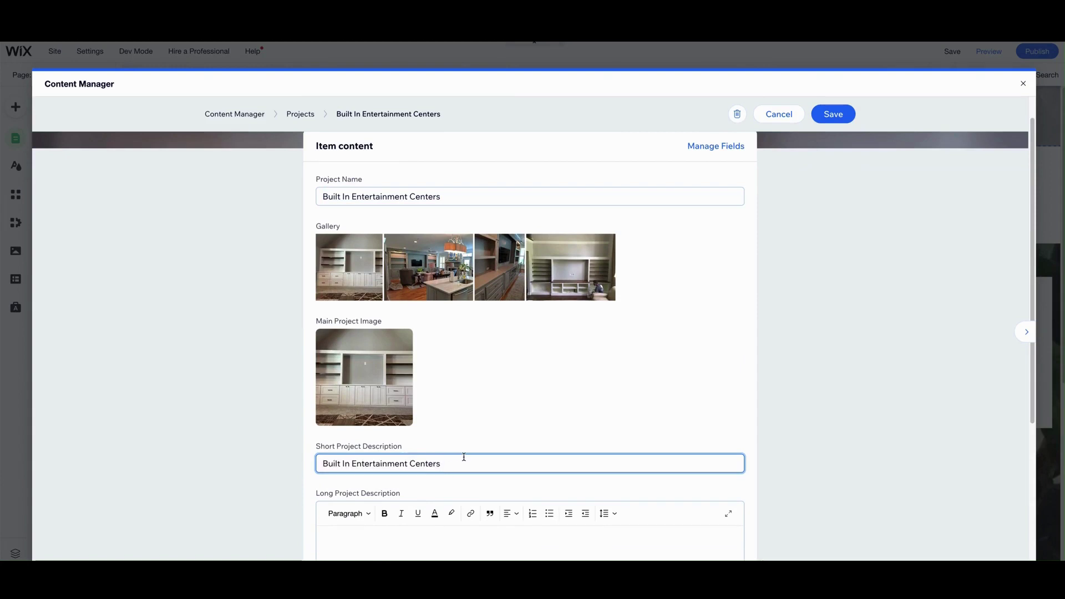
# Make the short description read 'Add more storage and function with stylish Built In Entertainment Centers by Raleigh Woodworks'
pyautogui.write('To Hide Your')
pyautogui.keyDown('shift'); pyautogui.click(440, 463); pyautogui.keyUp('shift')
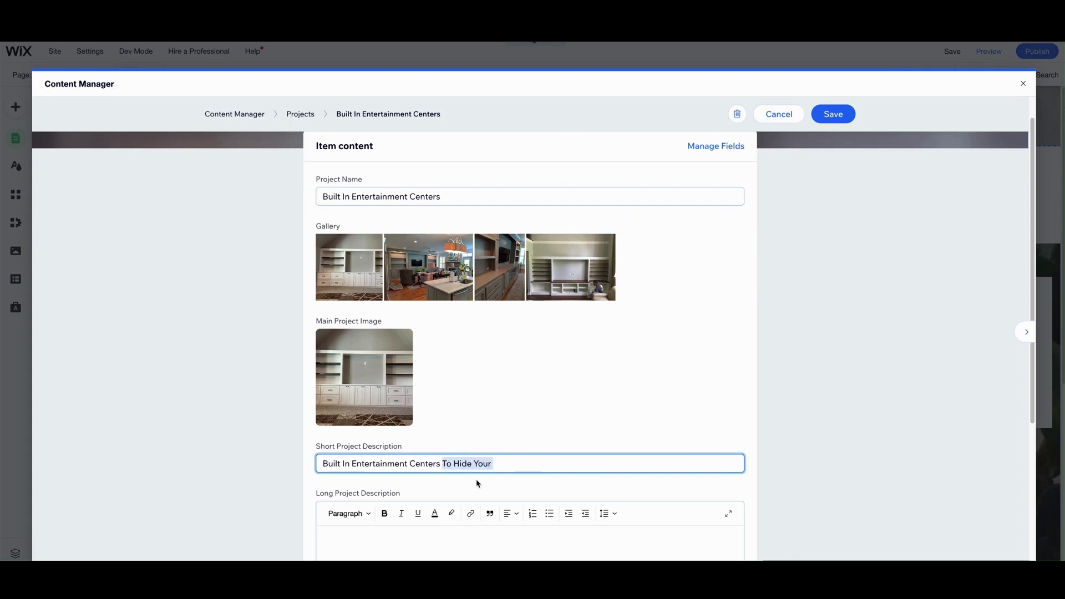
pyautogui.press('BackSpace')
pyautogui.click(323, 463)
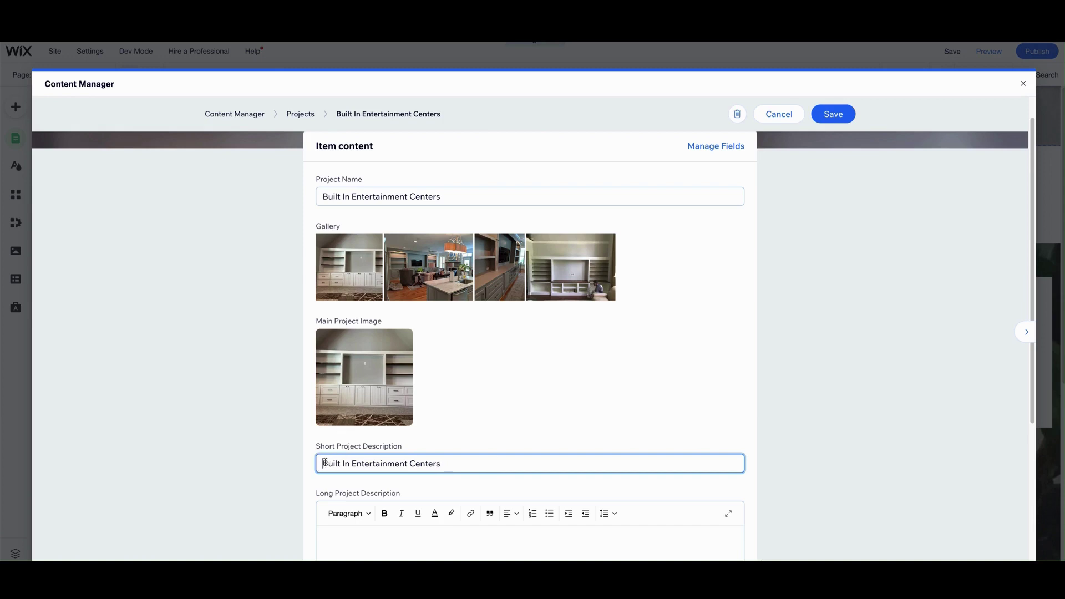
pyautogui.write('Add more')
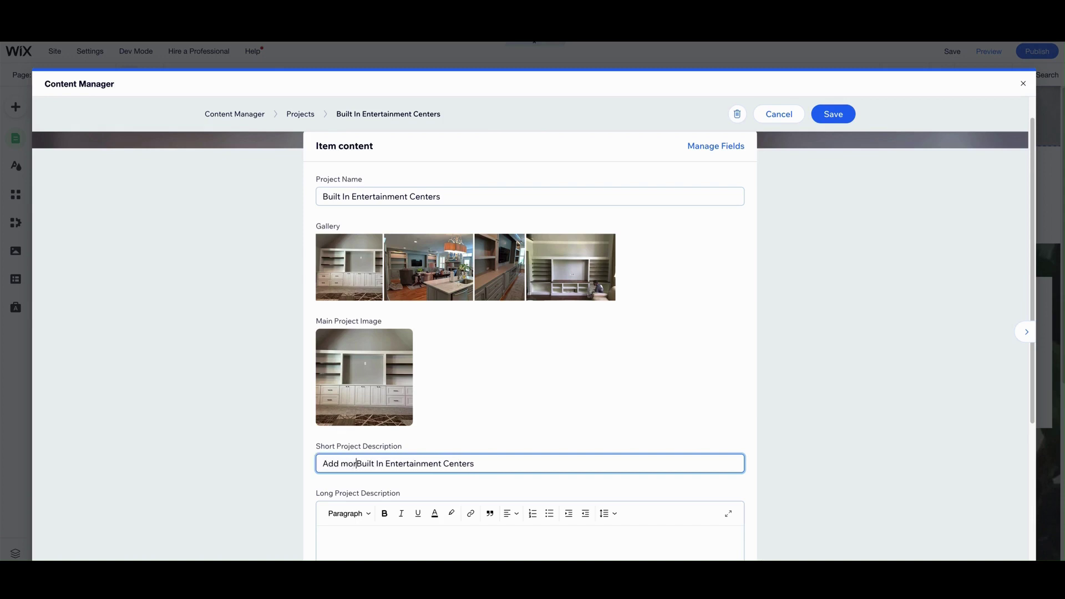
pyautogui.write(' storage and cu')
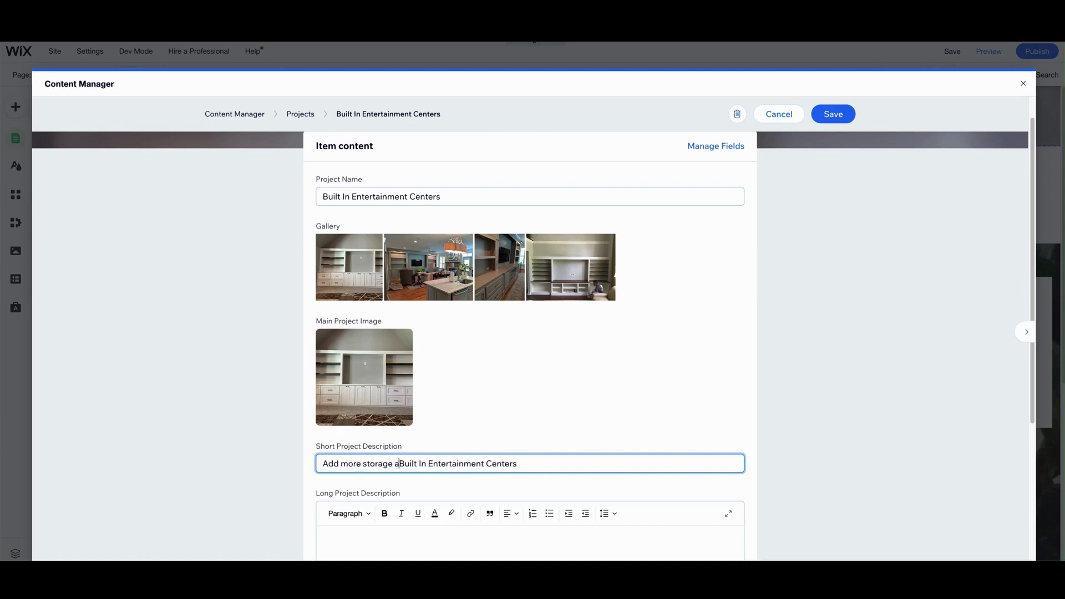
pyautogui.press('BackSpace')
pyautogui.press('BackSpace')
pyautogui.write('functio')
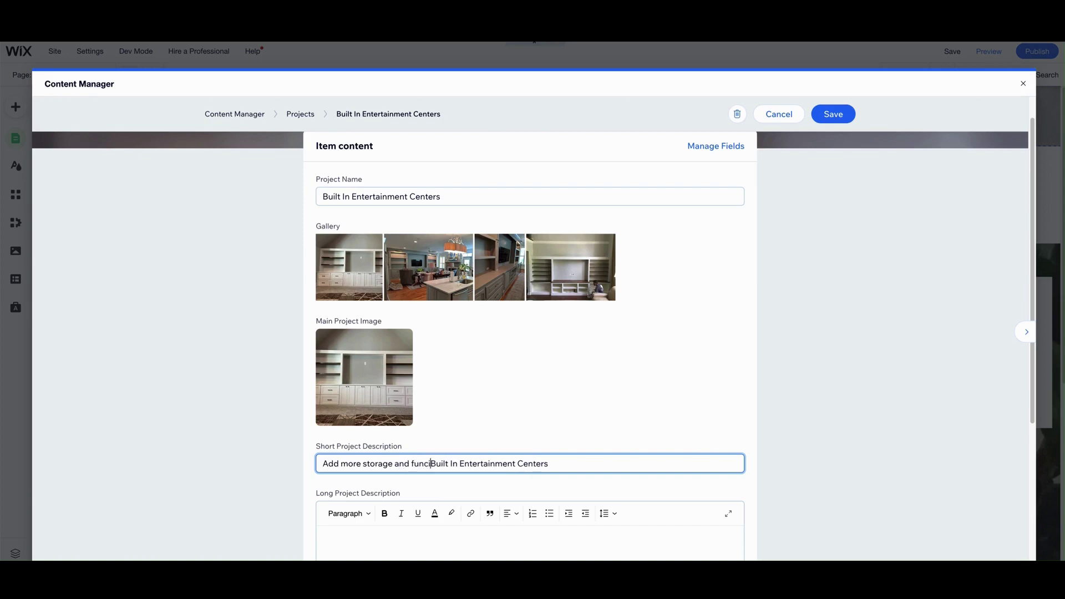
pyautogui.write('n with styl')
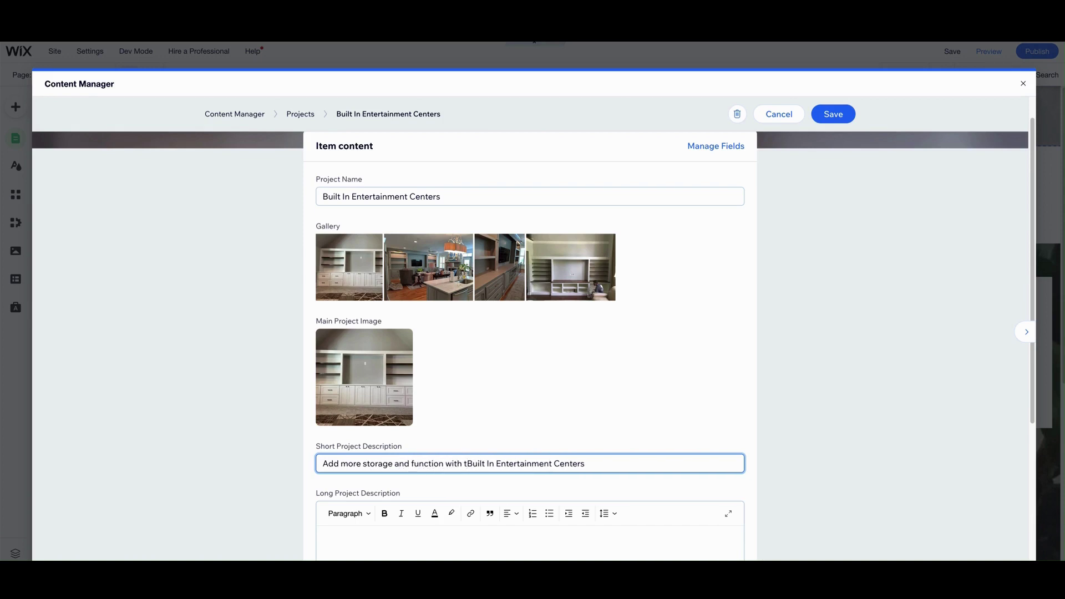
pyautogui.write('ish Built In Entertainment Centers b')
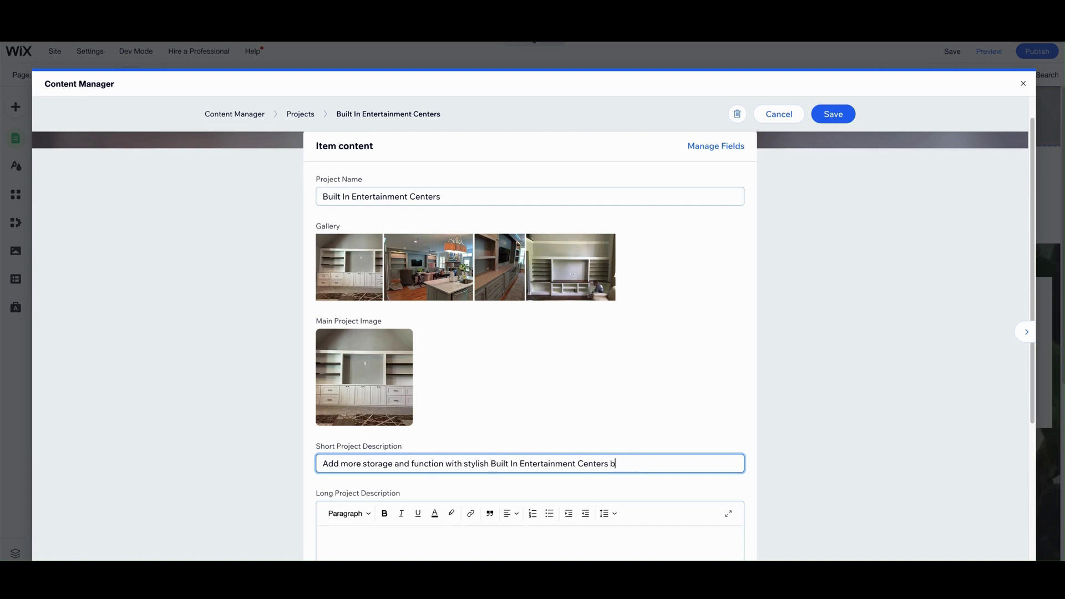
pyautogui.write('y Raleigh Woodwork')
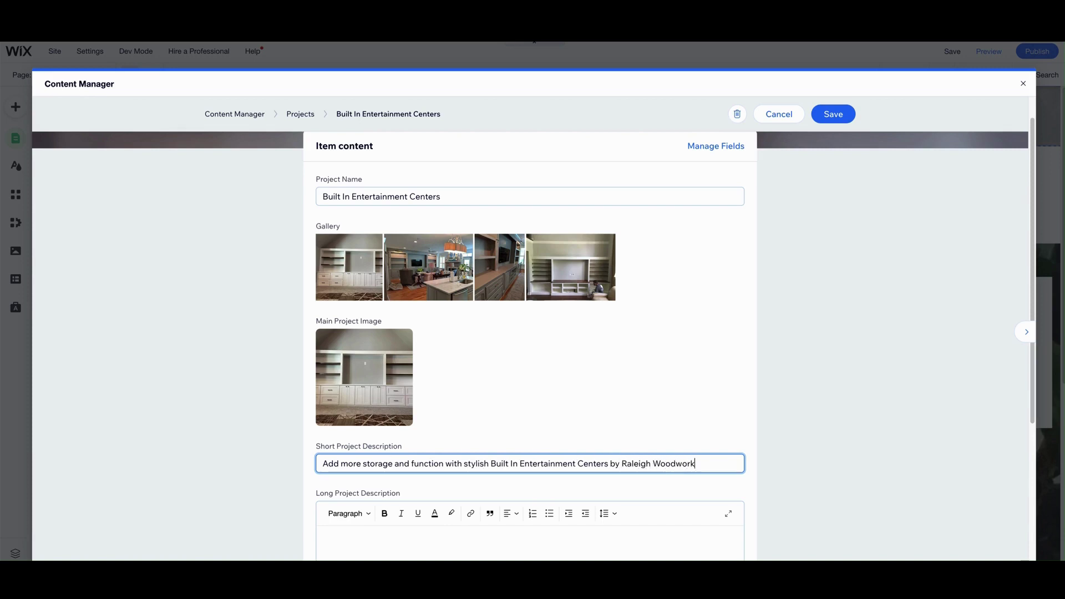
pyautogui.write('s')
# Change the phrase in the short description to lowercase 'built-in entertainment centers'
pyautogui.moveTo(490, 462); pyautogui.dragTo(495, 460)
pyautogui.write('b')
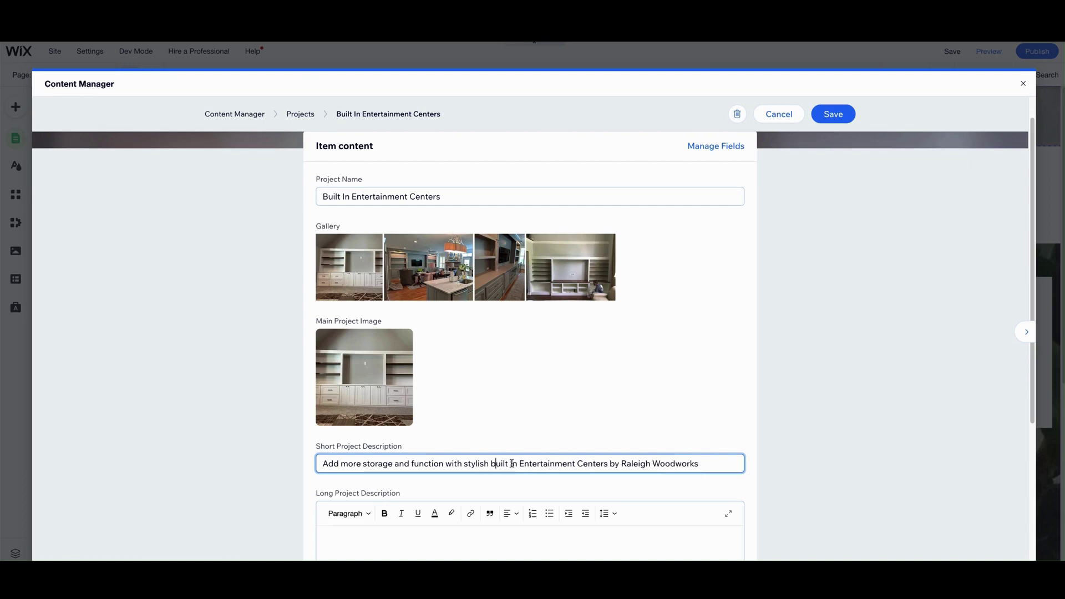
pyautogui.click(512, 463)
pyautogui.press('BackSpace')
pyautogui.press('BackSpace')
pyautogui.write('-i')
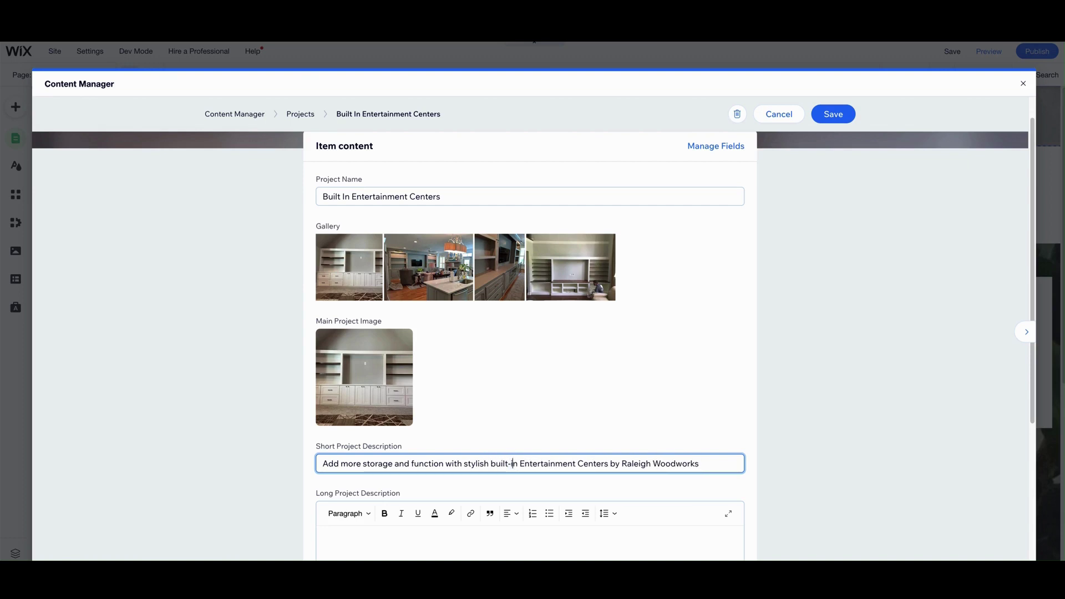
pyautogui.moveTo(526, 465); pyautogui.dragTo(518, 465)
pyautogui.write('e')
pyautogui.moveTo(583, 464); pyautogui.dragTo(576, 465)
pyautogui.write('c')
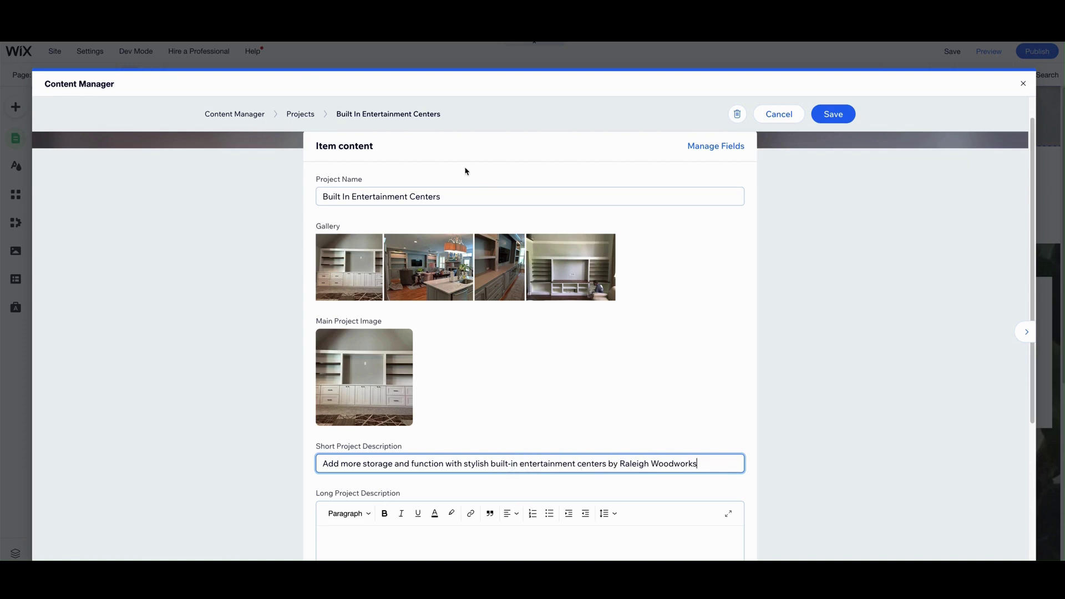
pyautogui.click(481, 194)
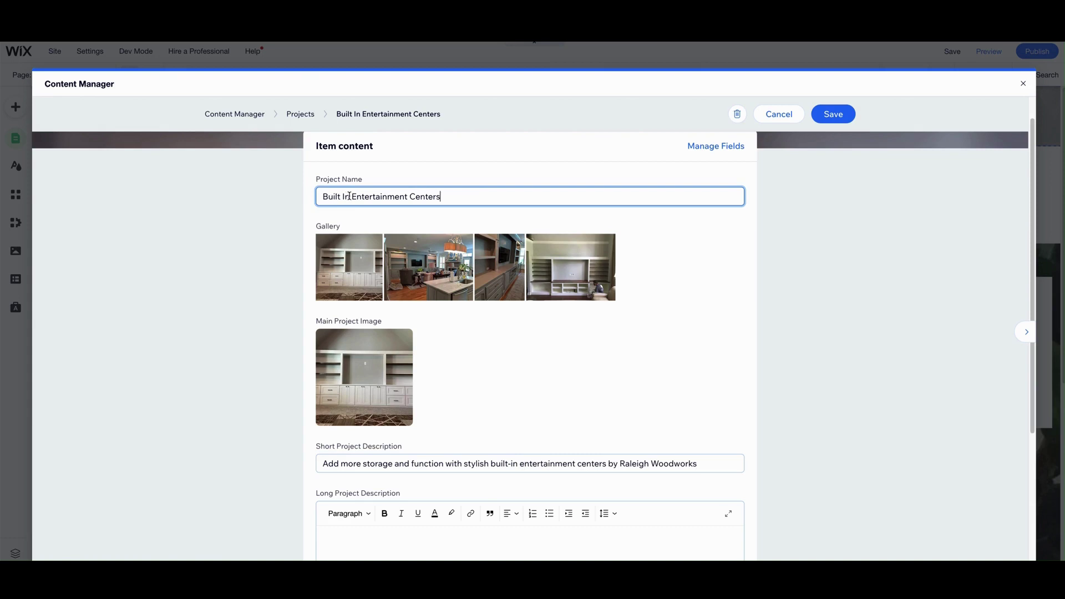
# Rename the project to 'Built-In Entertainment Centers', save the item, and close the Content Manager
pyautogui.moveTo(399, 242)
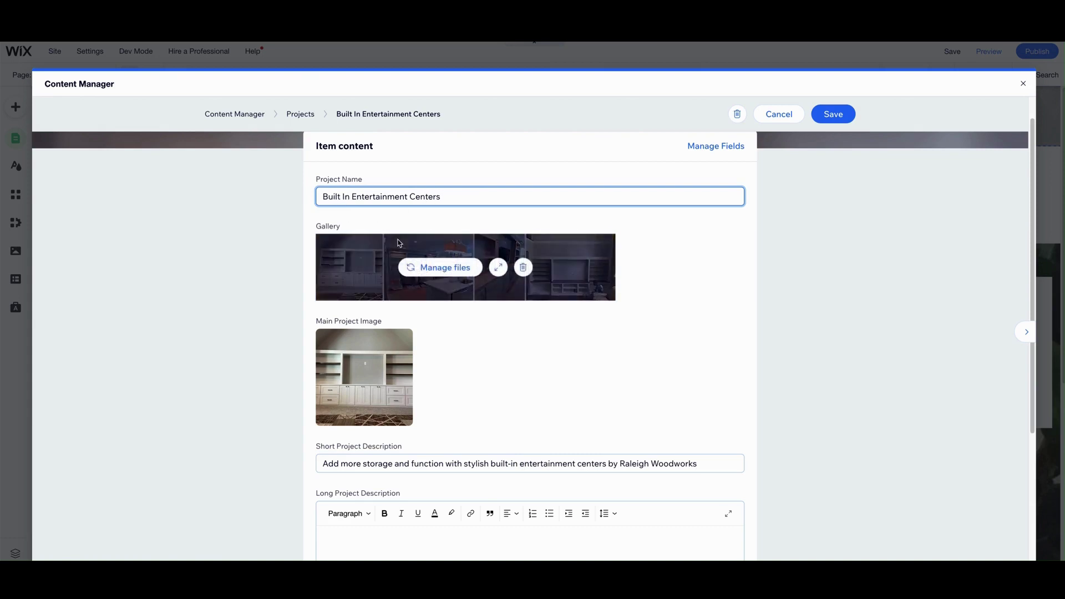
pyautogui.press('BackSpace')
pyautogui.write('-')
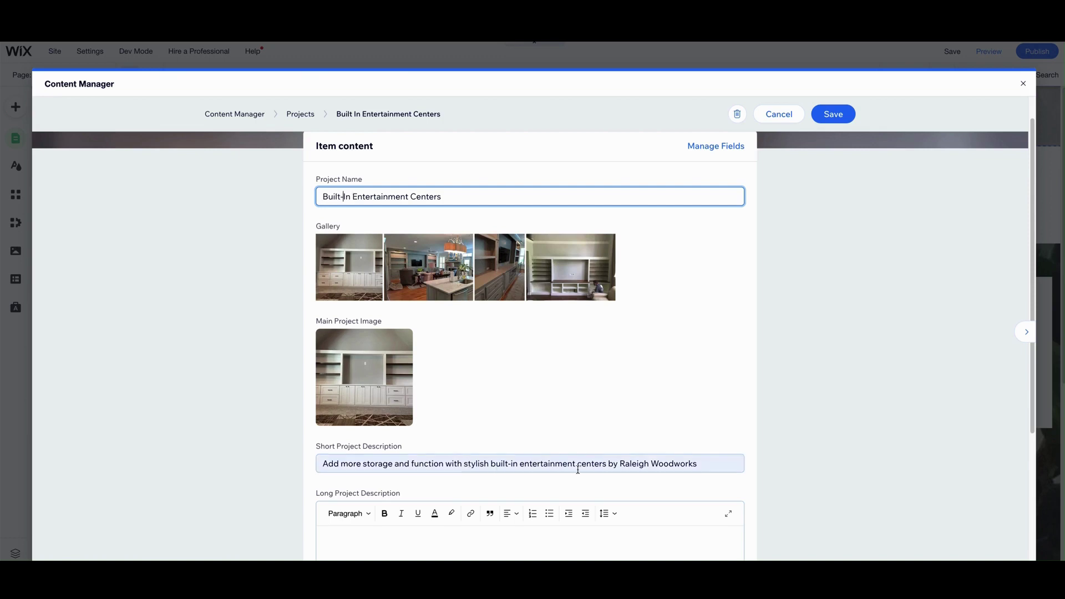
pyautogui.click(830, 115)
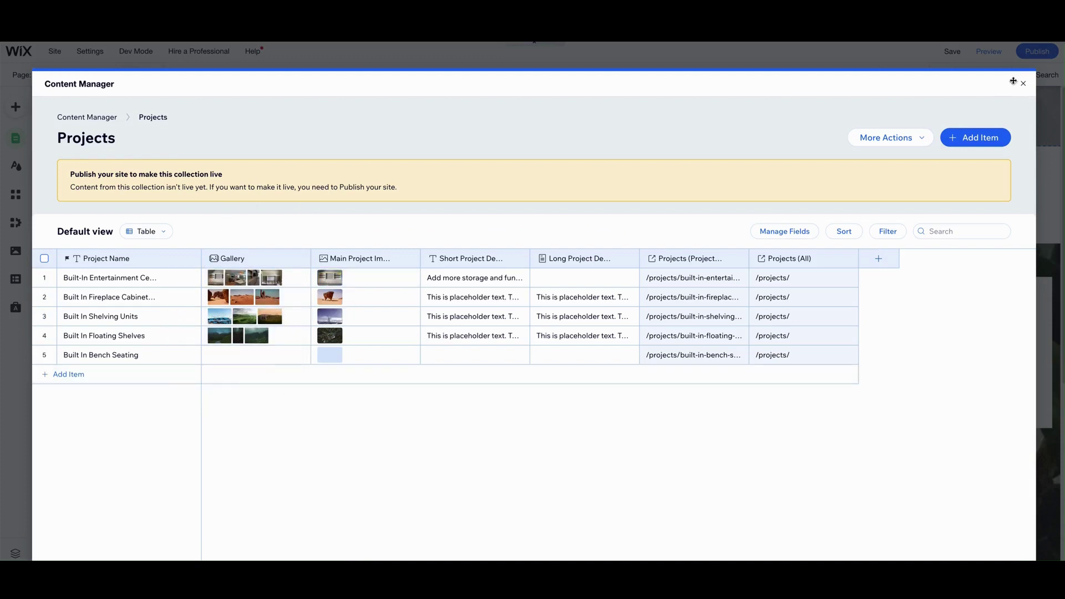
pyautogui.click(1024, 86)
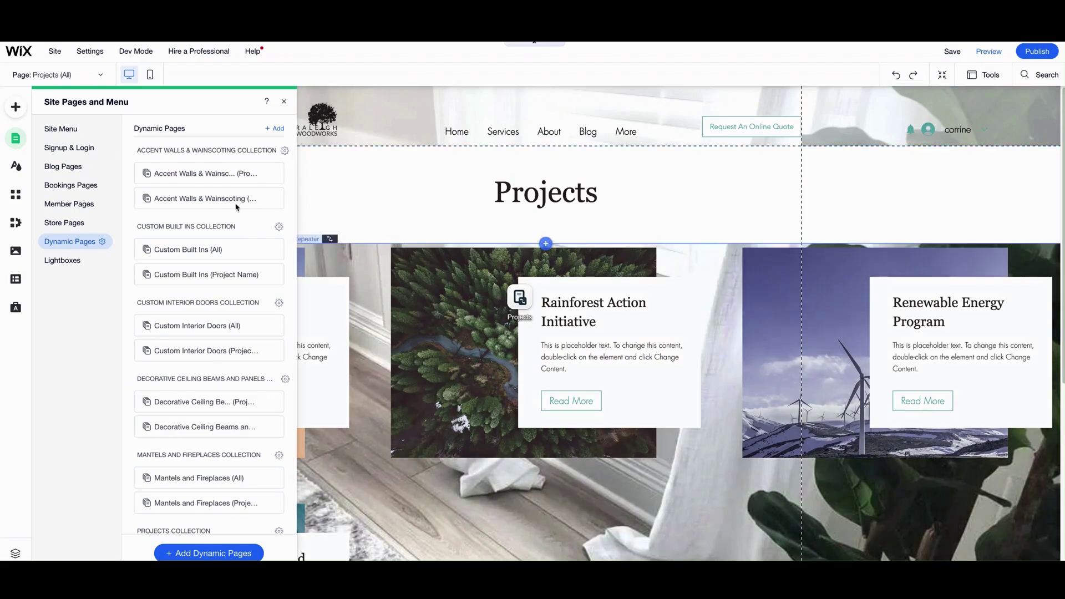
# Replace the Projects page's window-and-plant photo background with the white theme colour
pyautogui.click(284, 102)
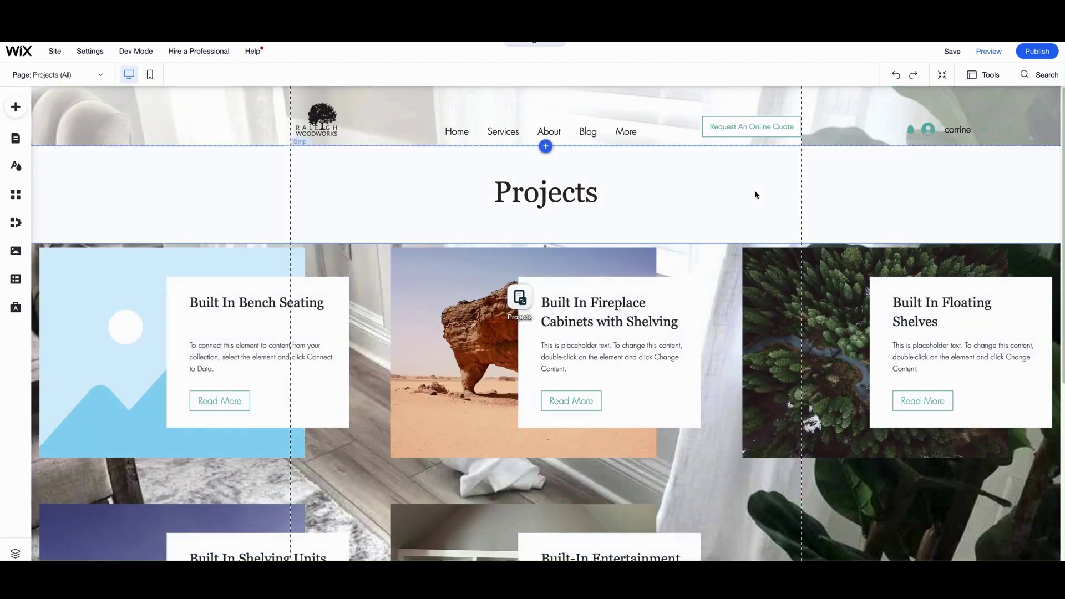
pyautogui.click(754, 194)
pyautogui.click(590, 245)
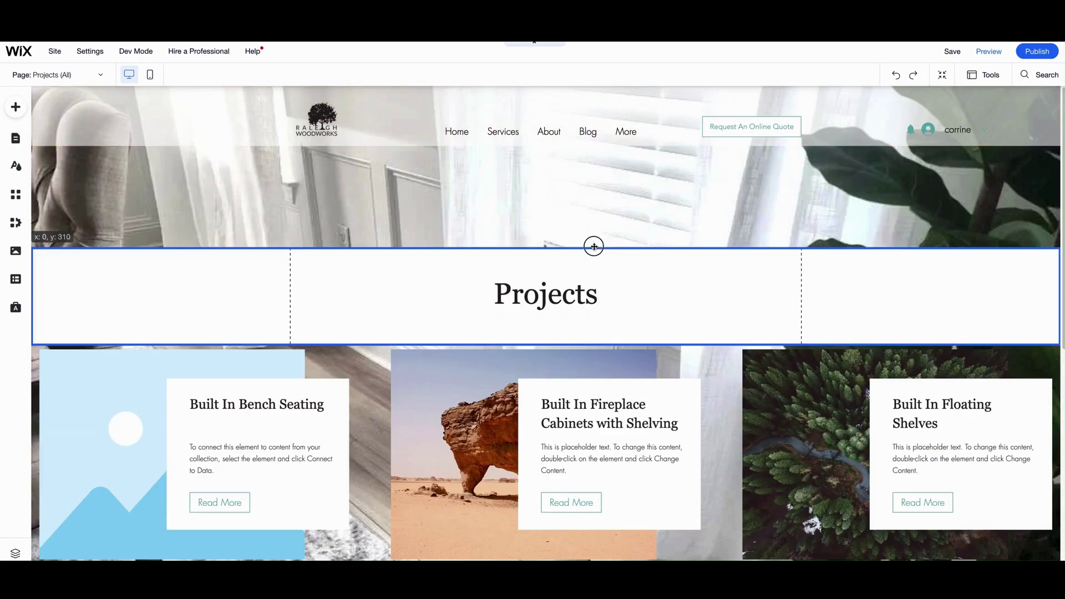
pyautogui.click(650, 169)
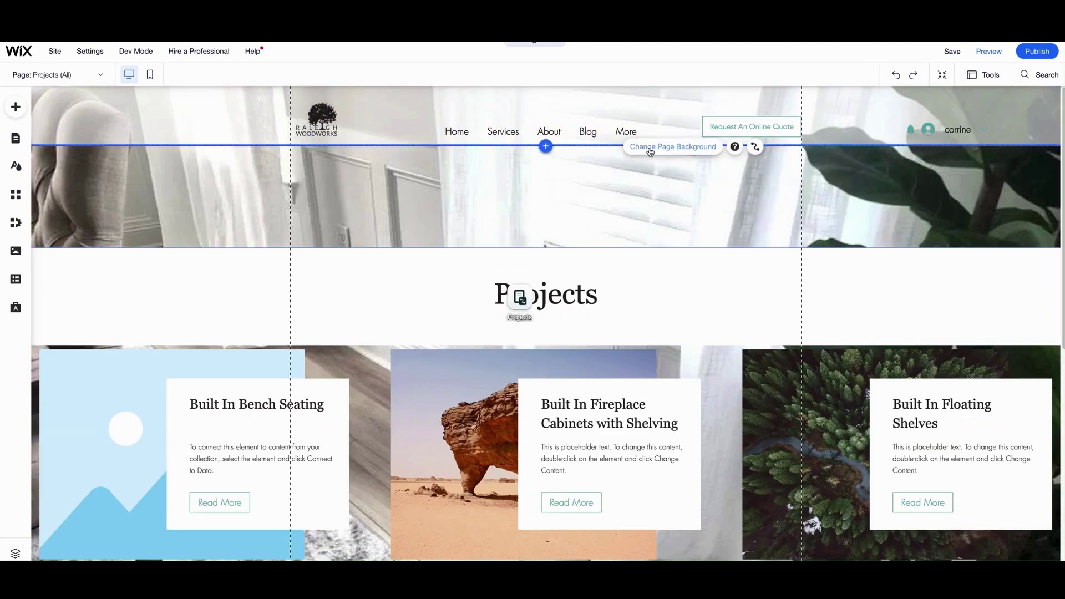
pyautogui.click(650, 148)
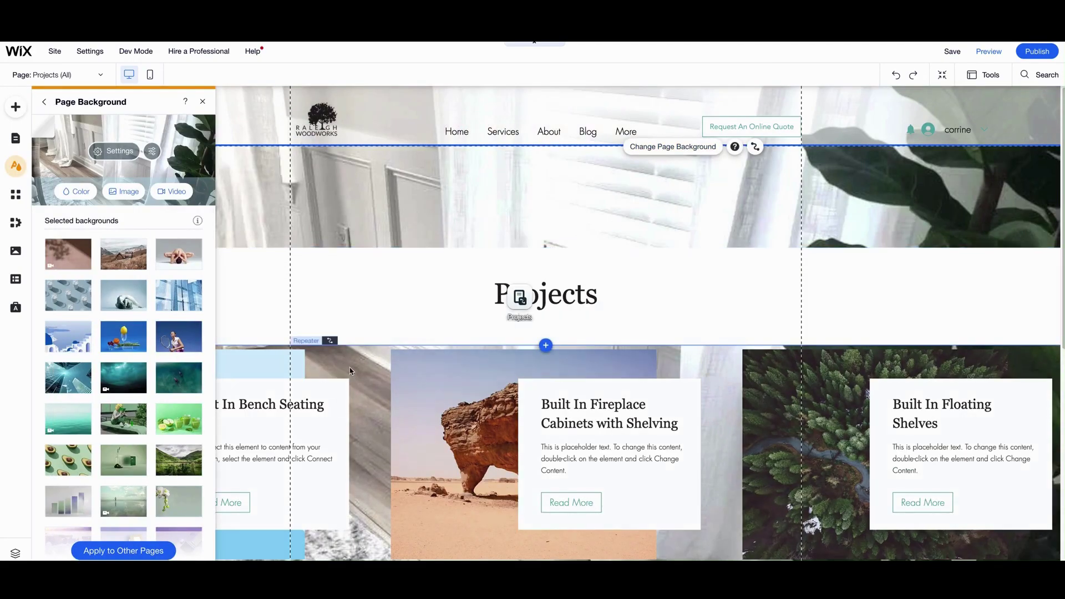
pyautogui.click(66, 194)
pyautogui.click(80, 254)
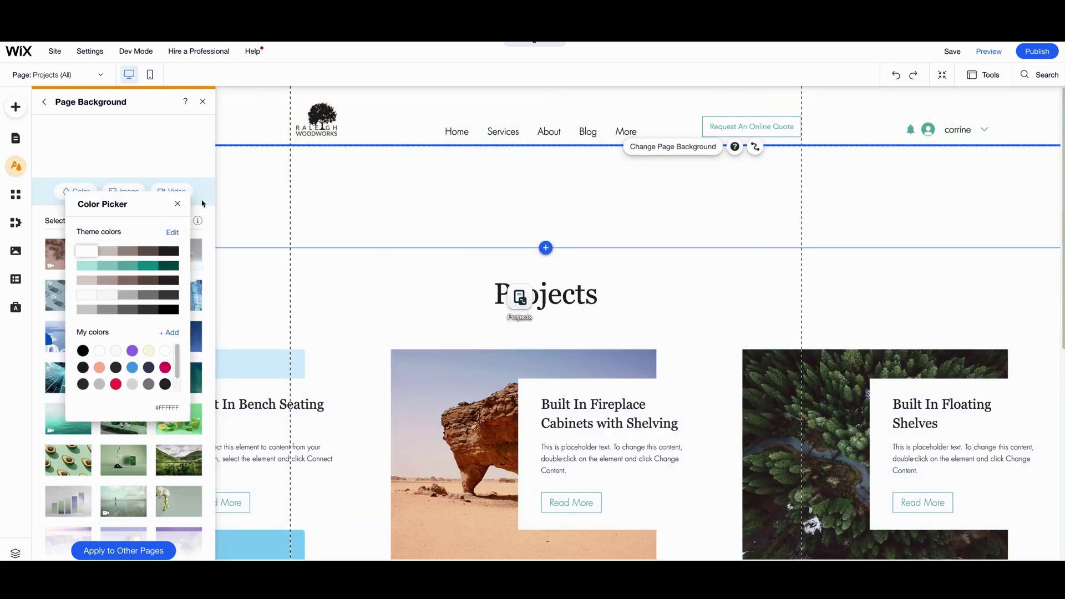
pyautogui.click(177, 204)
pyautogui.click(202, 102)
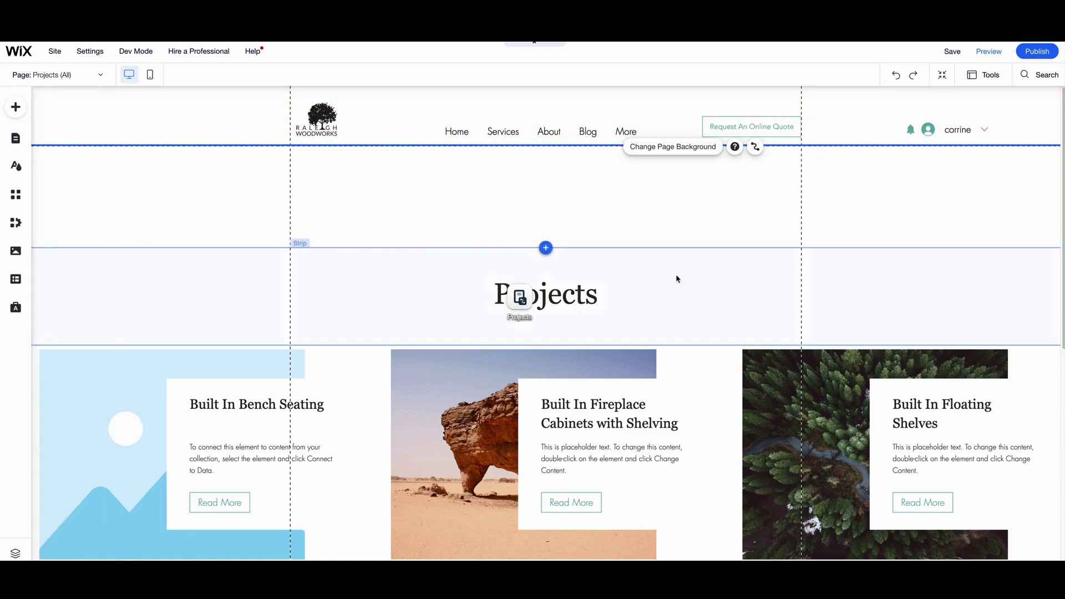
# Select the Projects title and its heading strip, then scroll down the page
pyautogui.click(725, 317)
pyautogui.click(878, 289)
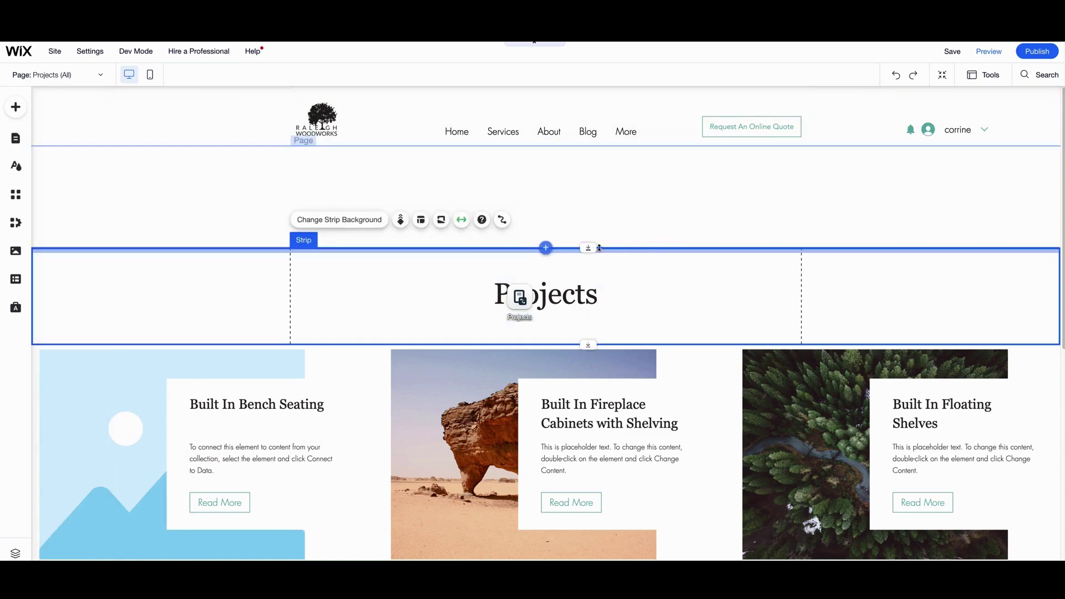
pyautogui.scroll(-2, 773, 499)
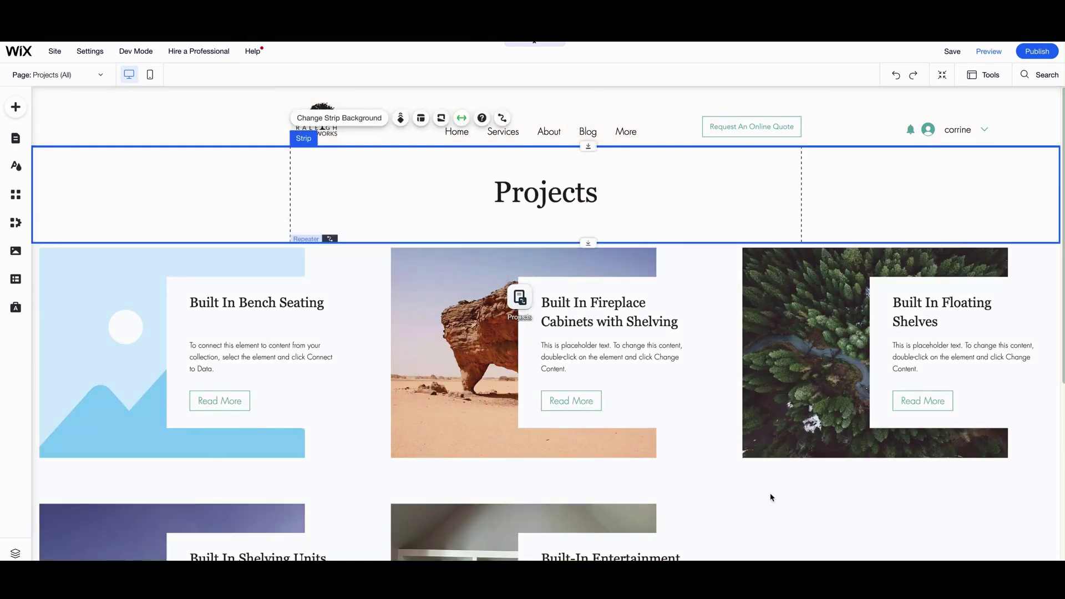
pyautogui.click(744, 501)
pyautogui.scroll(-5, 730, 490)
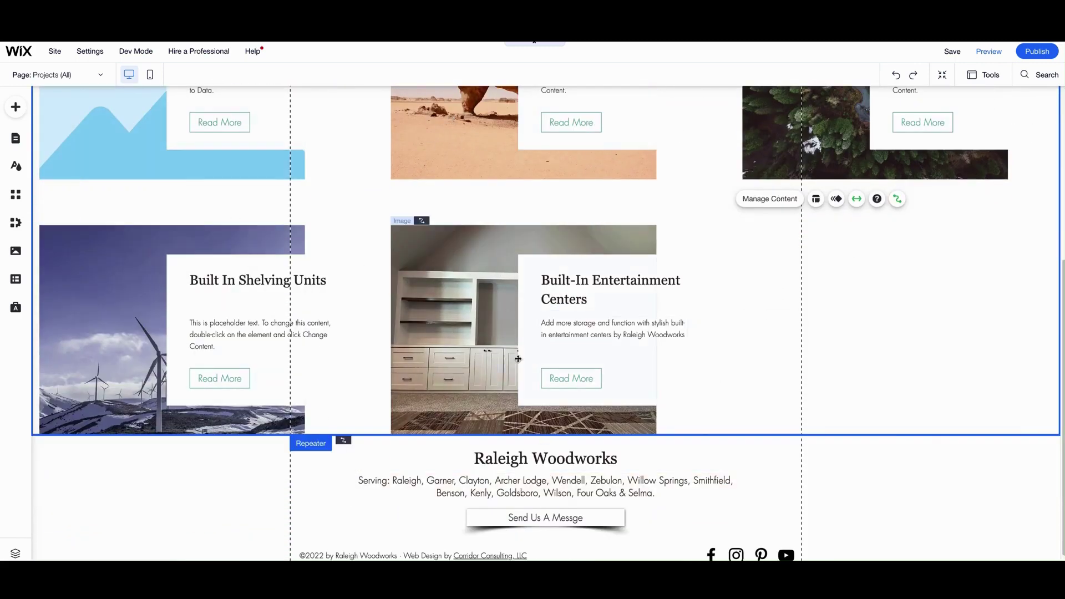
pyautogui.scroll(3, 605, 352)
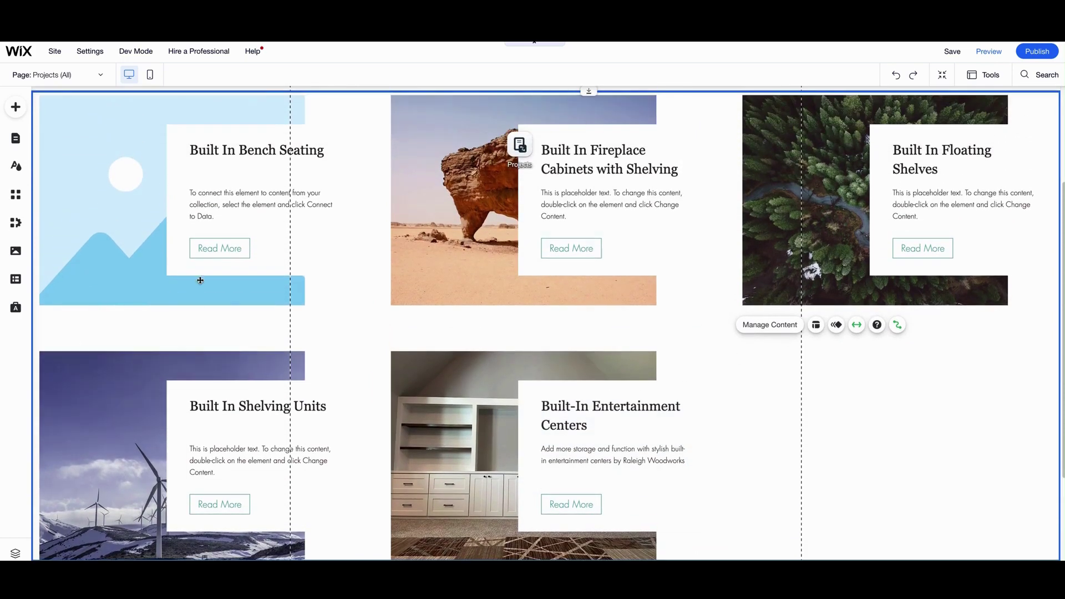
pyautogui.scroll(3, 902, 429)
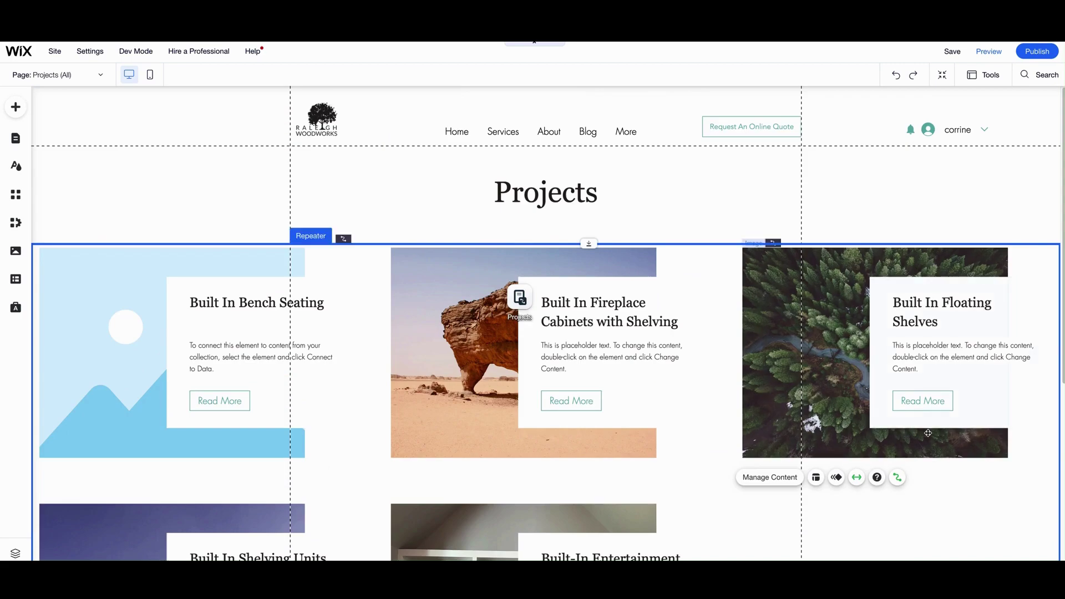
# Change the heading to 'Custom Built-In Cabinetry and Shelving' and widen its text box left and right
pyautogui.click(495, 195)
pyautogui.doubleClick(493, 193)
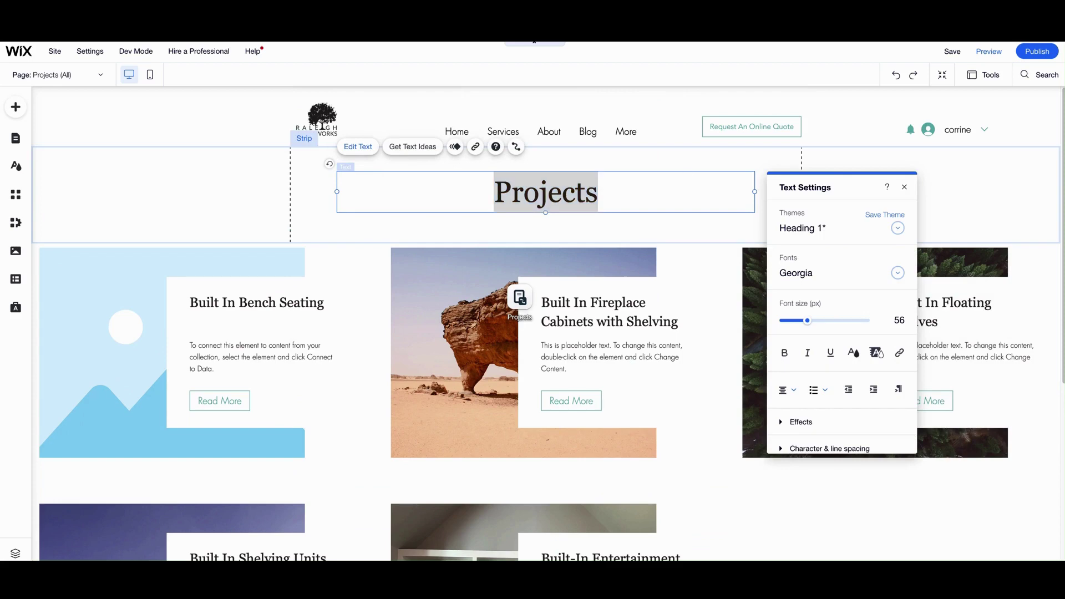
pyautogui.write('Custom Built-In Cabinetry and Shelving')
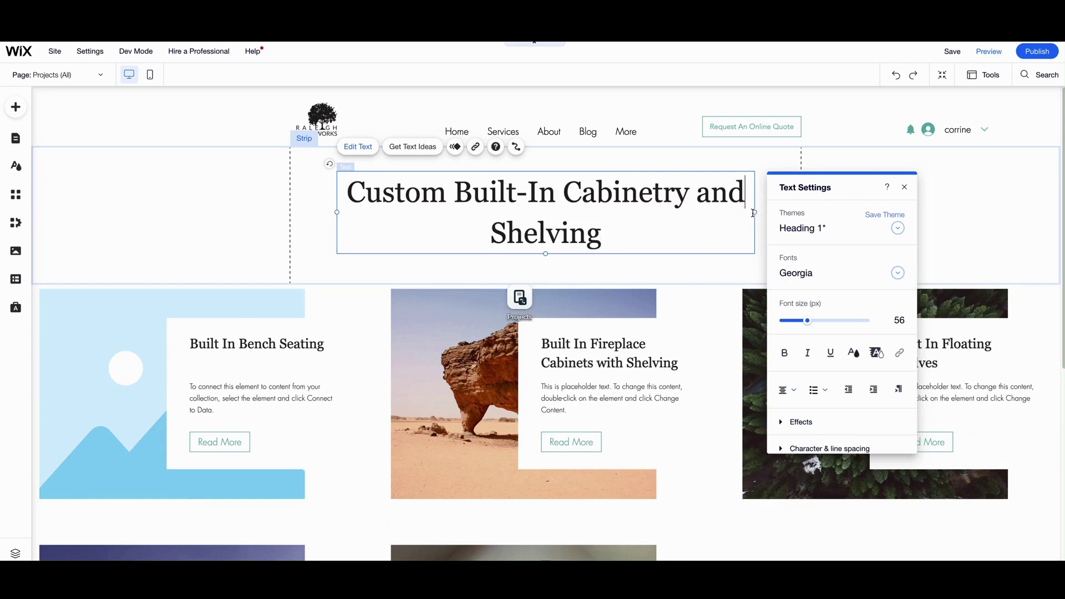
pyautogui.moveTo(755, 213); pyautogui.dragTo(802, 212)
pyautogui.moveTo(337, 214); pyautogui.dragTo(290, 213)
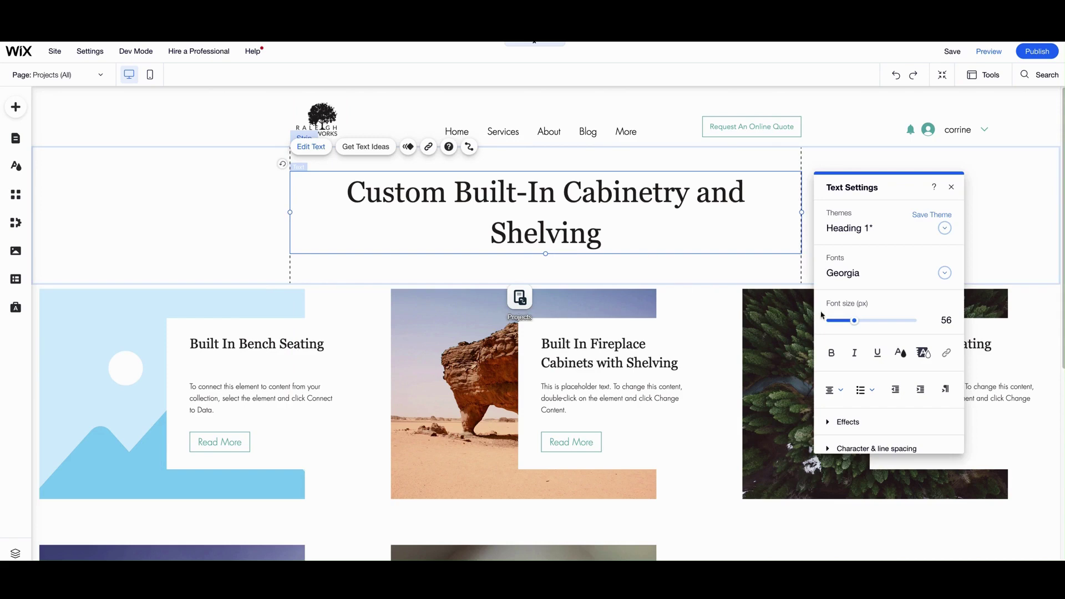
# Open the Custom Built Ins (Project Name) dynamic item page from the site pages
pyautogui.click(16, 140)
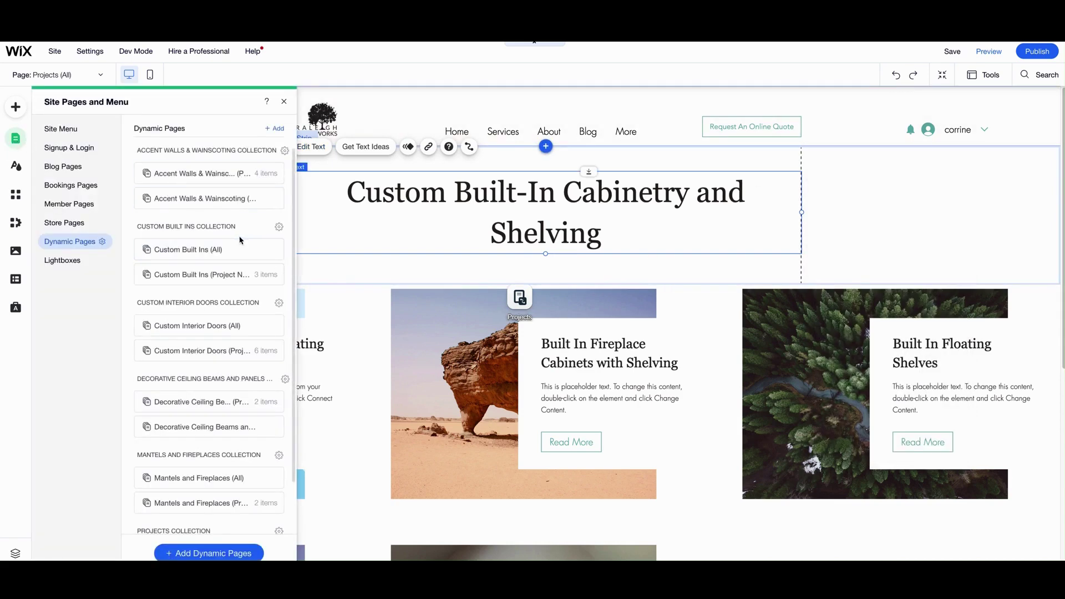
pyautogui.click(223, 278)
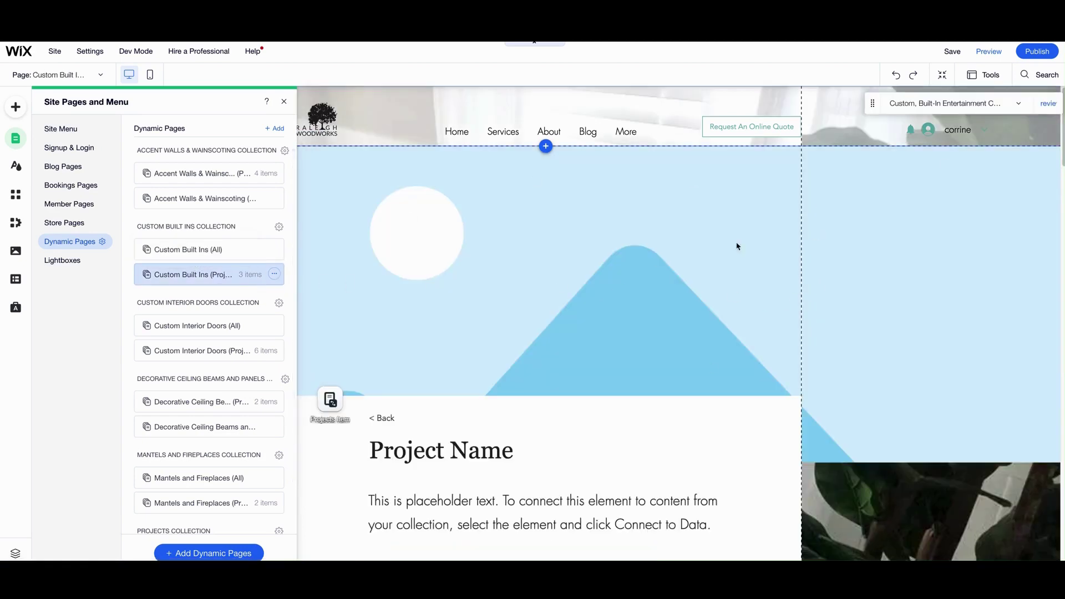
pyautogui.click(598, 162)
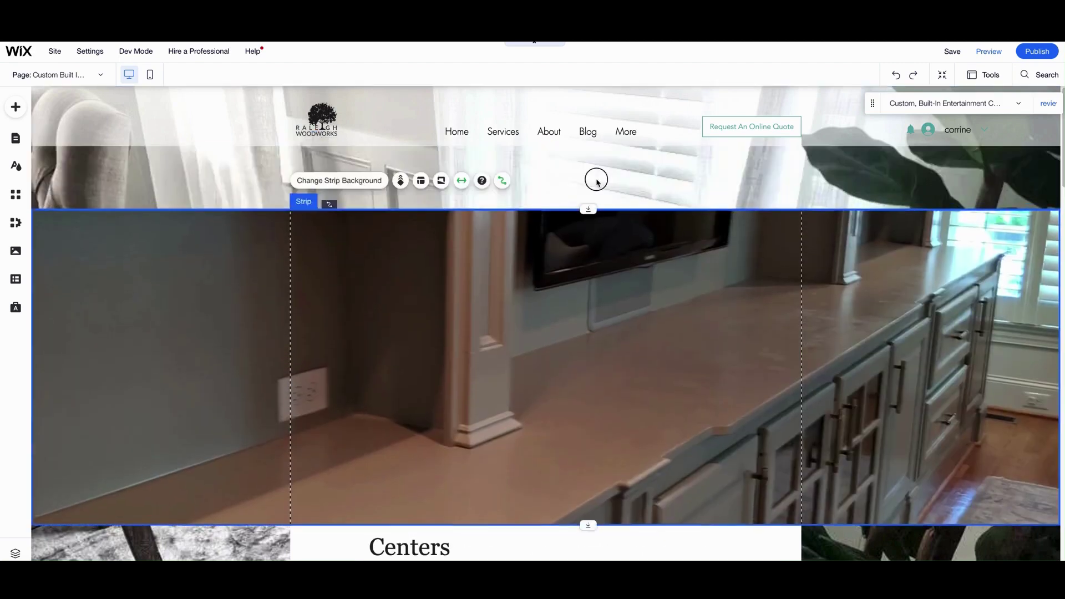
# Give the item page a plain white background and drag its image strip up under the header
pyautogui.click(598, 182)
pyautogui.click(613, 154)
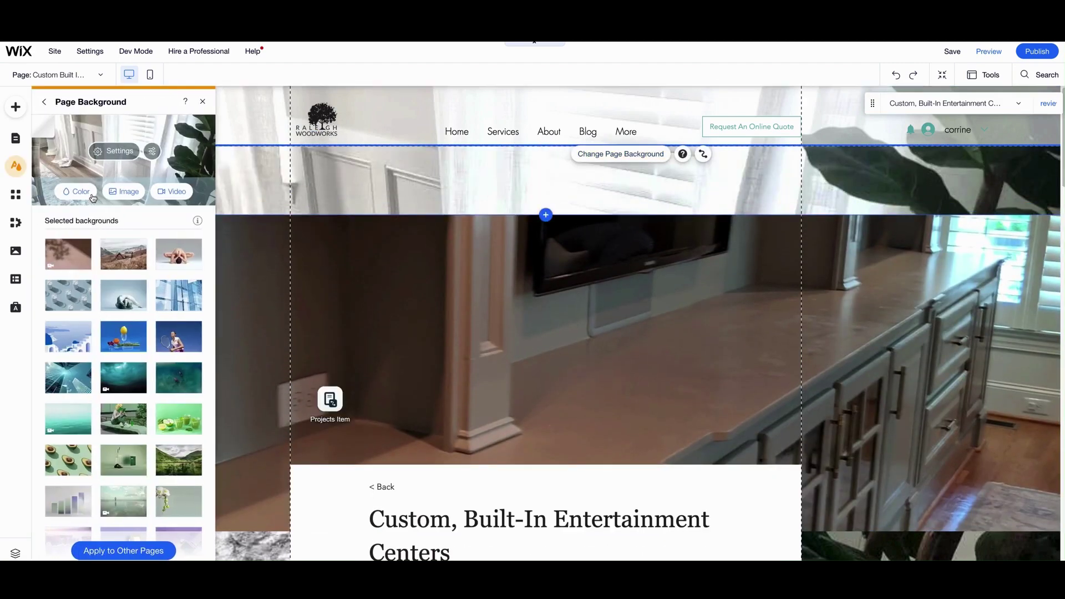
pyautogui.click(78, 191)
pyautogui.click(113, 254)
pyautogui.click(204, 206)
pyautogui.click(521, 217)
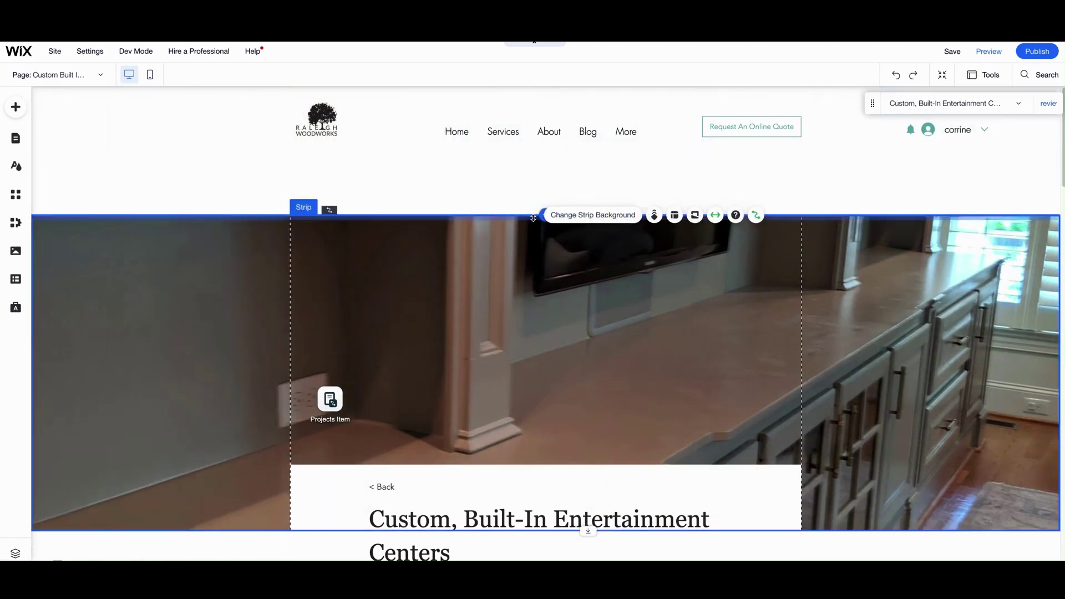
pyautogui.moveTo(521, 217); pyautogui.dragTo(531, 132)
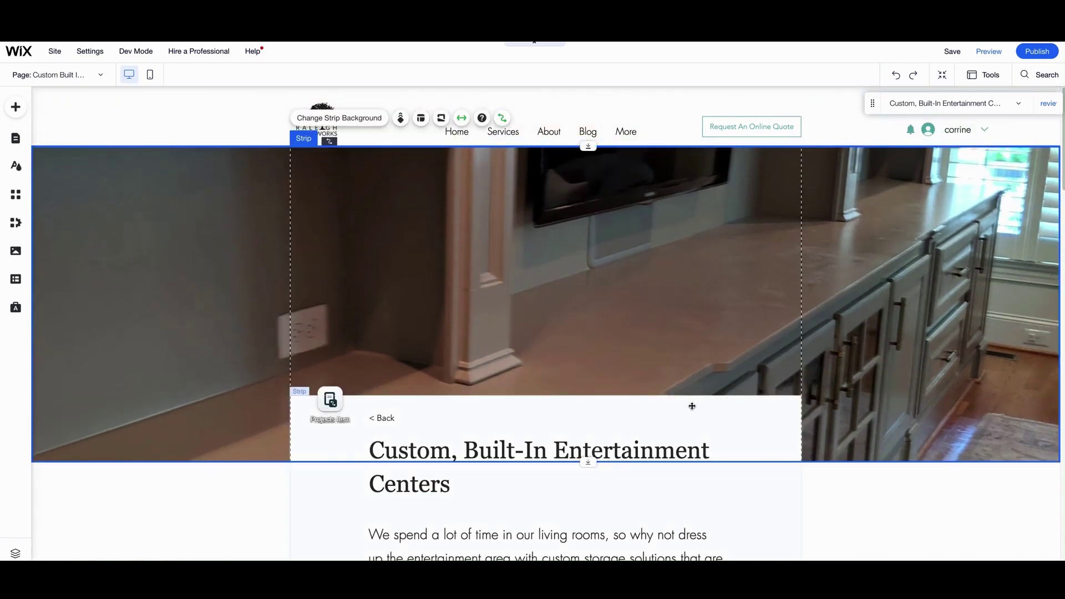
# Delete the Power in Numbers heading and its empty statistics strip
pyautogui.scroll(-3, 815, 413)
pyautogui.scroll(-7, 817, 421)
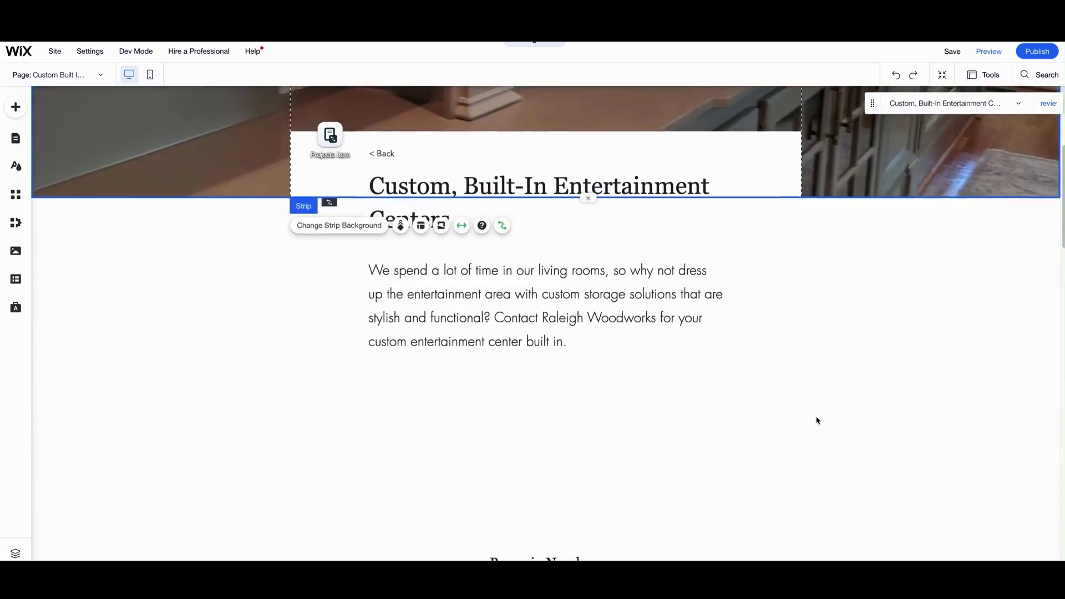
pyautogui.moveTo(890, 348)
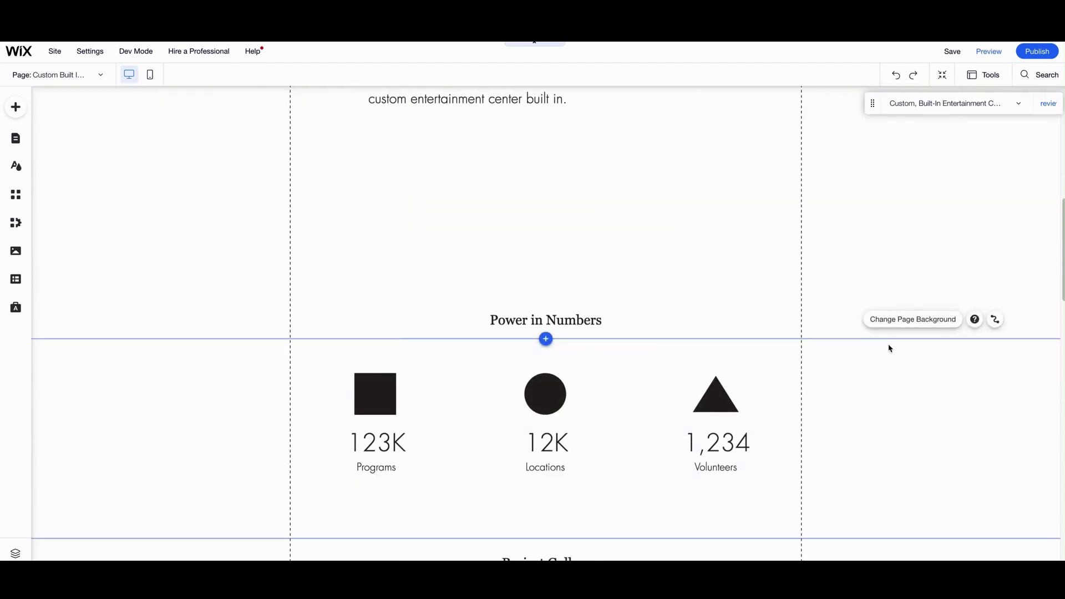
pyautogui.click(689, 379)
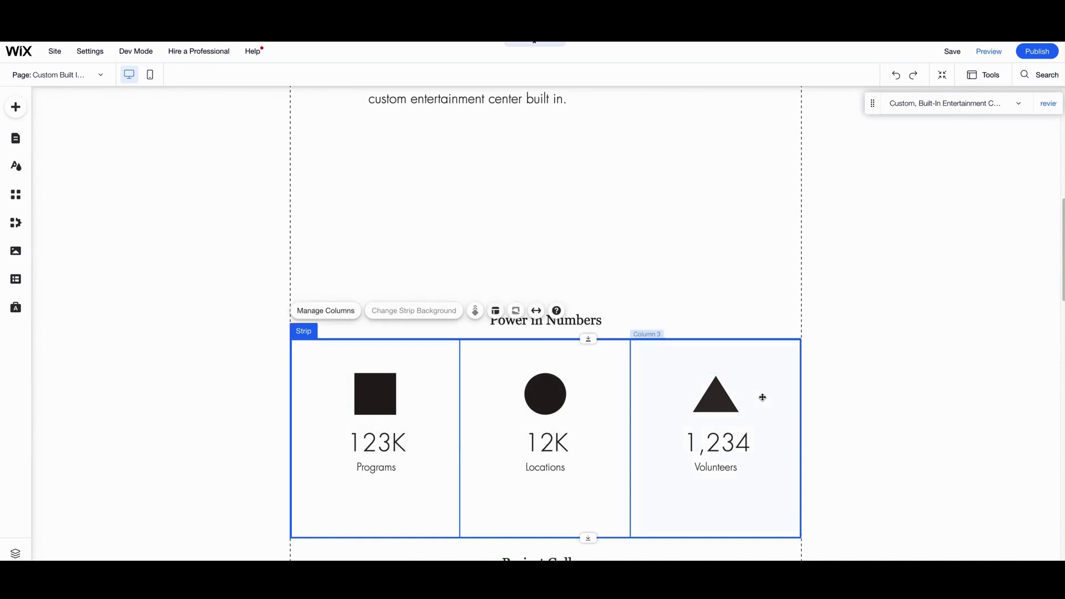
pyautogui.click(644, 319)
pyautogui.press('Delete')
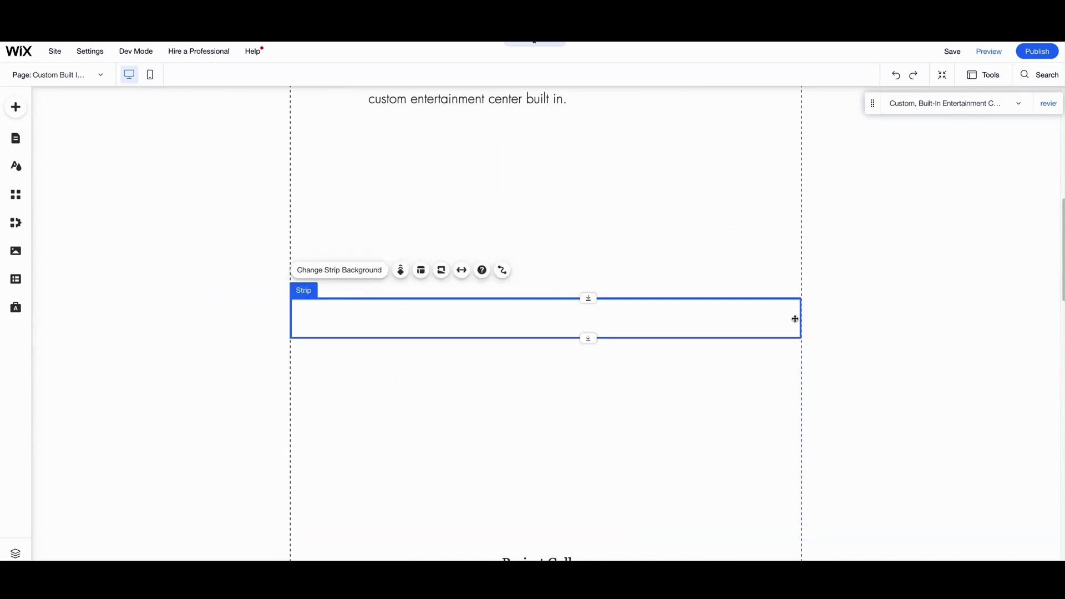
pyautogui.press('Delete')
pyautogui.click(771, 377)
# Move the Project Gallery strip up directly beneath the description paragraph
pyautogui.scroll(-4, 709, 405)
pyautogui.click(677, 335)
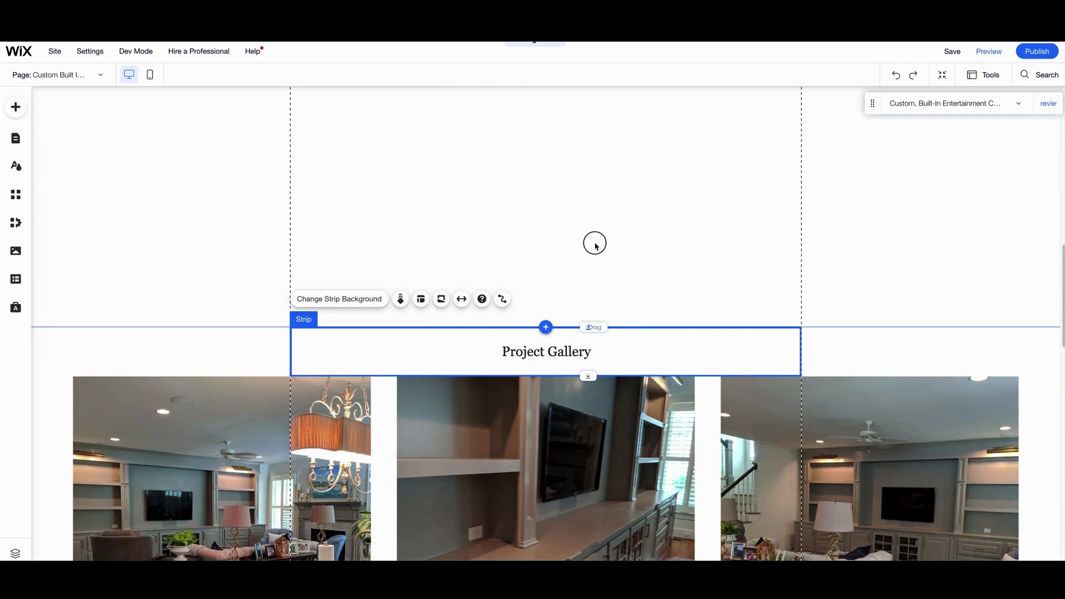
pyautogui.click(703, 304)
pyautogui.click(564, 332)
pyautogui.moveTo(589, 325); pyautogui.dragTo(617, 136)
pyautogui.scroll(5, 608, 200)
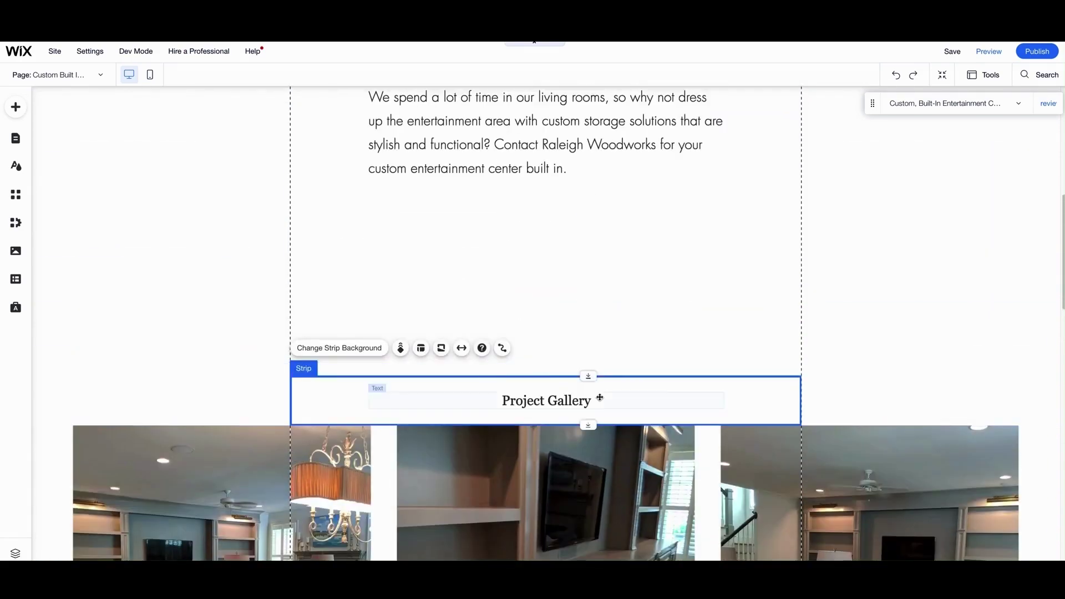
pyautogui.moveTo(591, 375); pyautogui.dragTo(591, 250)
pyautogui.moveTo(545, 361); pyautogui.dragTo(589, 94)
pyautogui.click(897, 76)
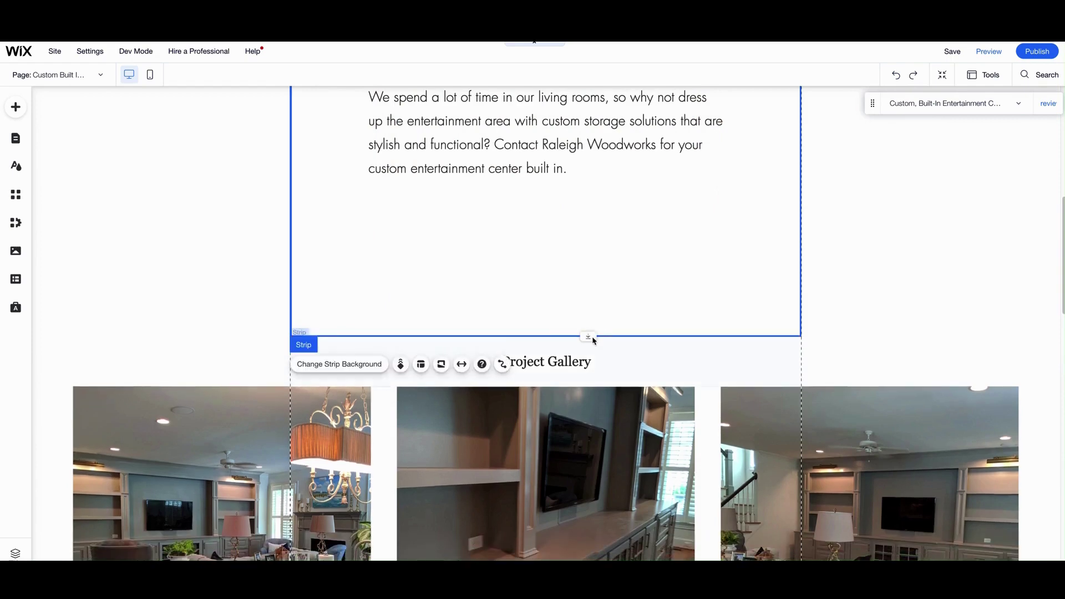
pyautogui.scroll(5, 606, 370)
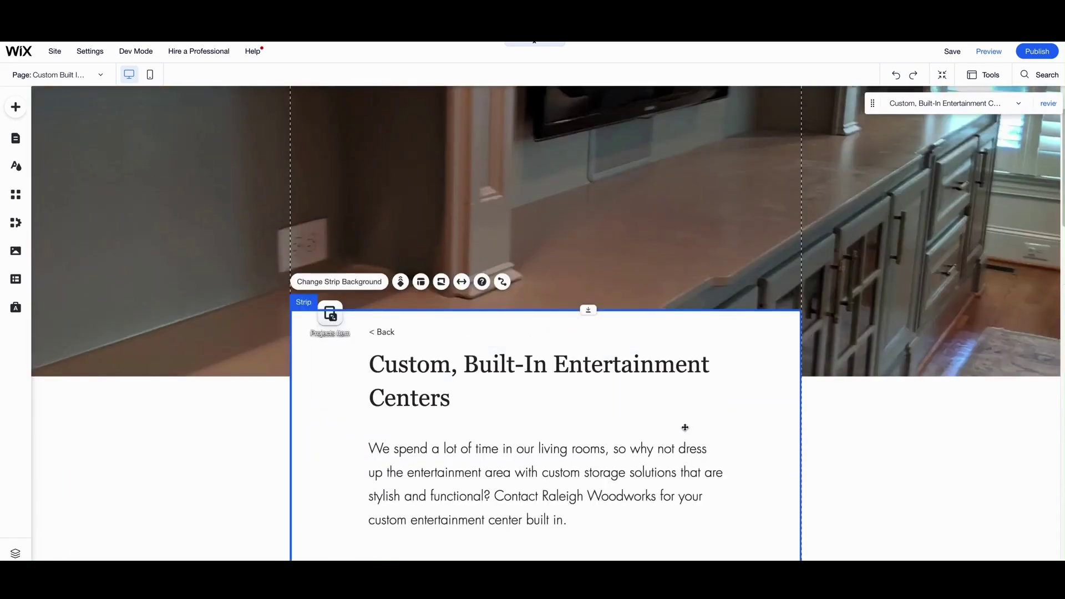
pyautogui.scroll(2, 685, 428)
pyautogui.scroll(-5, 669, 426)
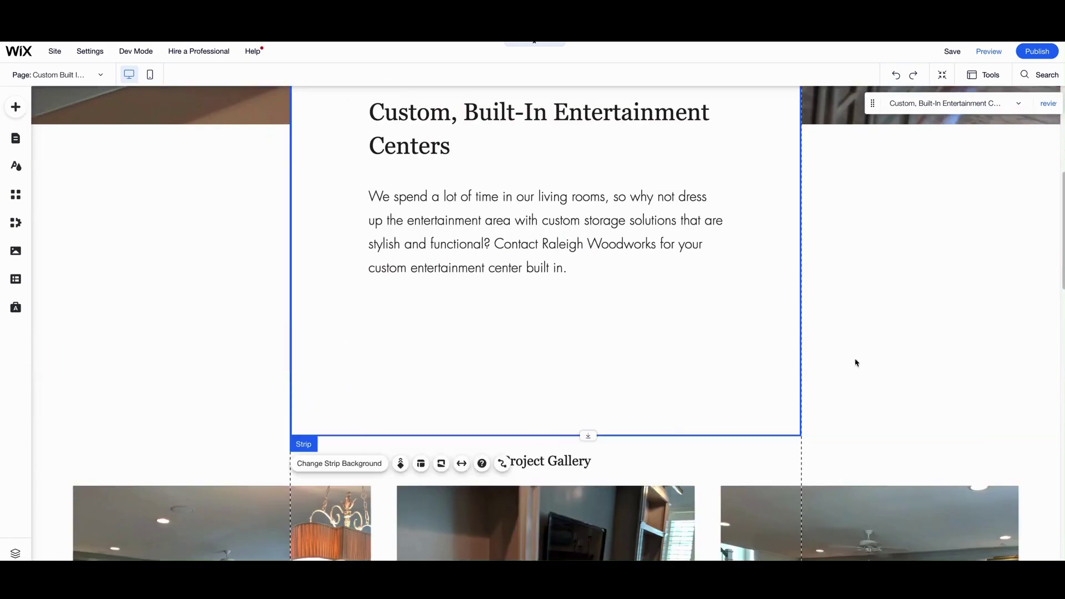
# Preview the project item pages, scroll through their galleries, then leave the preview
pyautogui.moveTo(1023, 56)
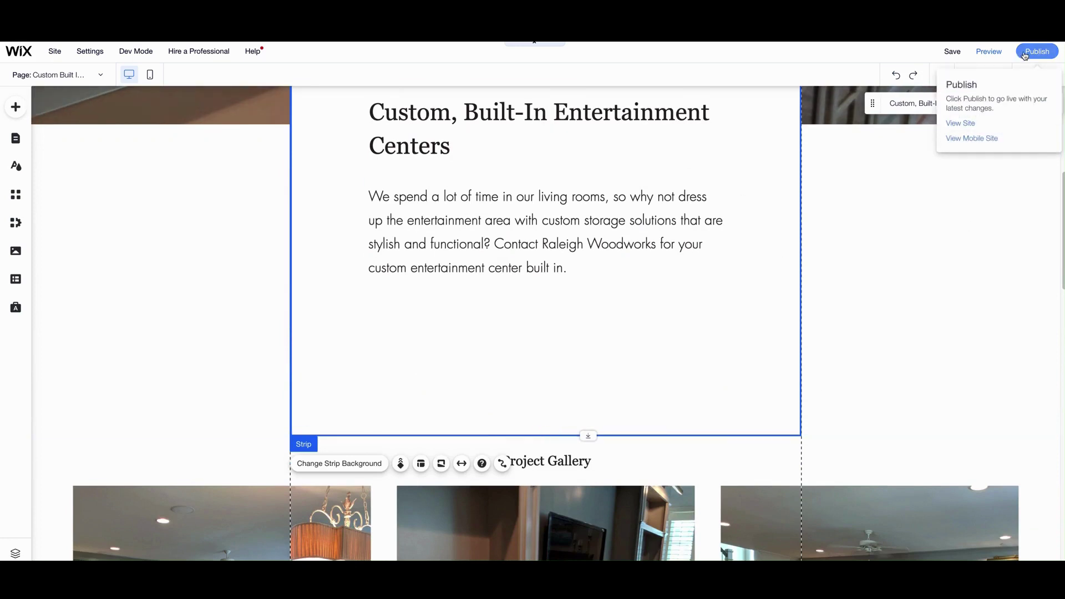
pyautogui.click(899, 368)
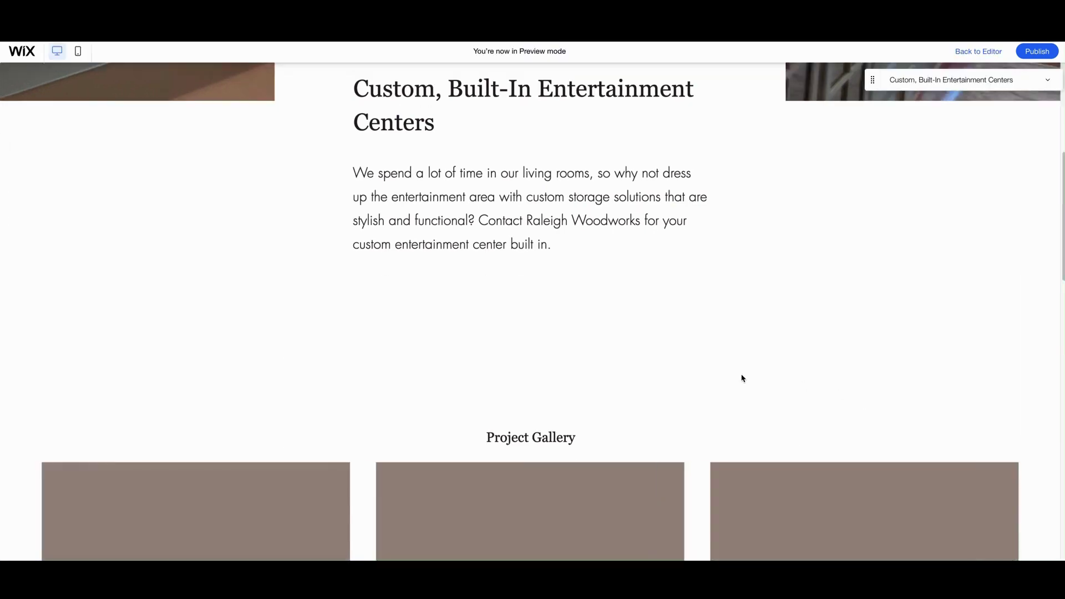
pyautogui.scroll(-10, 743, 377)
pyautogui.scroll(-4, 744, 377)
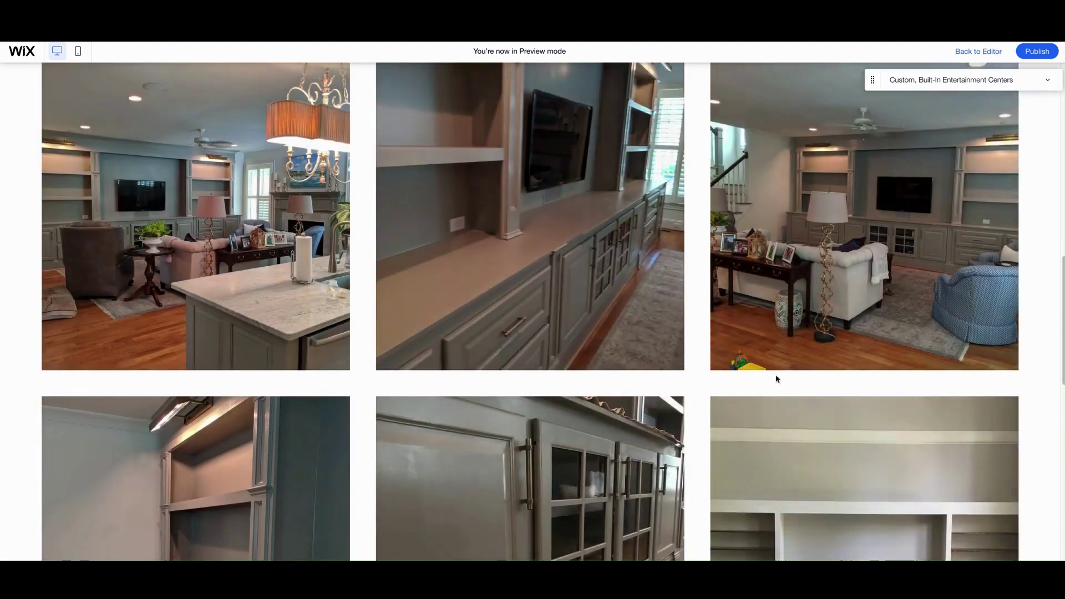
pyautogui.scroll(-12, 768, 388)
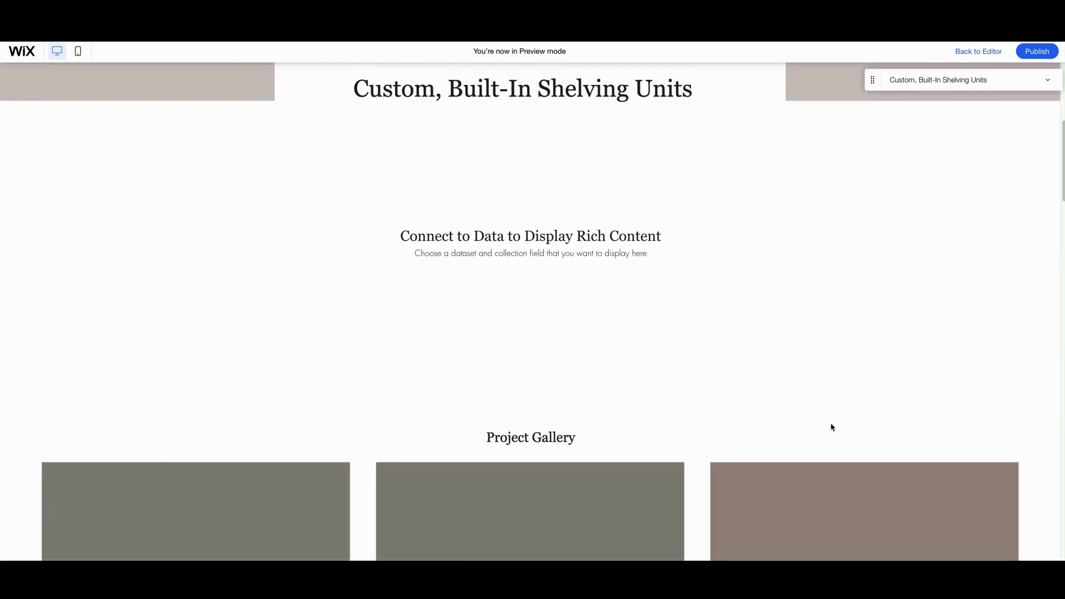
pyautogui.scroll(6, 849, 424)
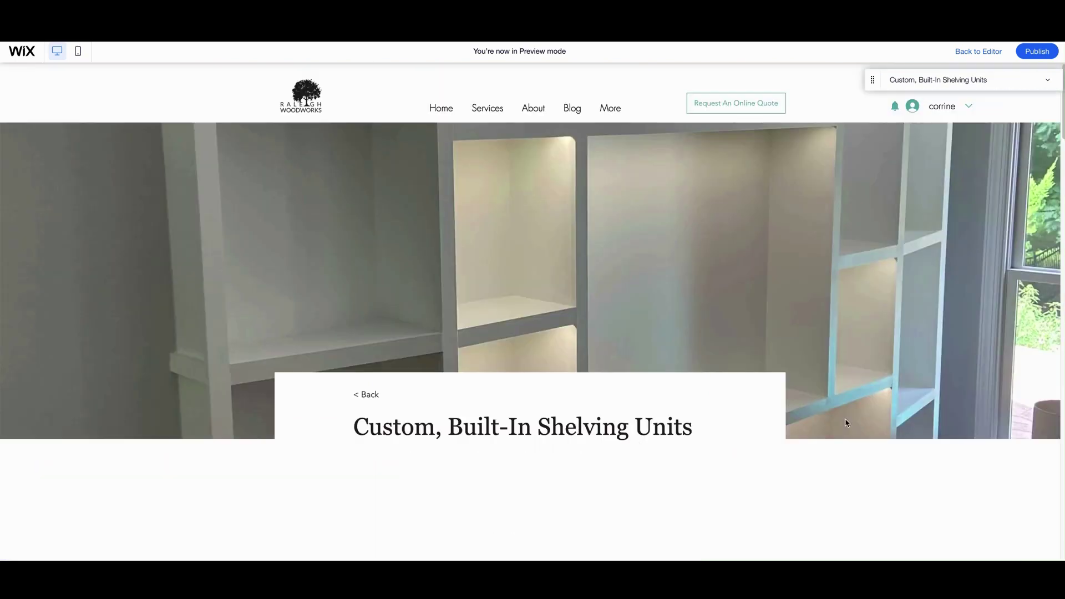
pyautogui.scroll(-10, 690, 438)
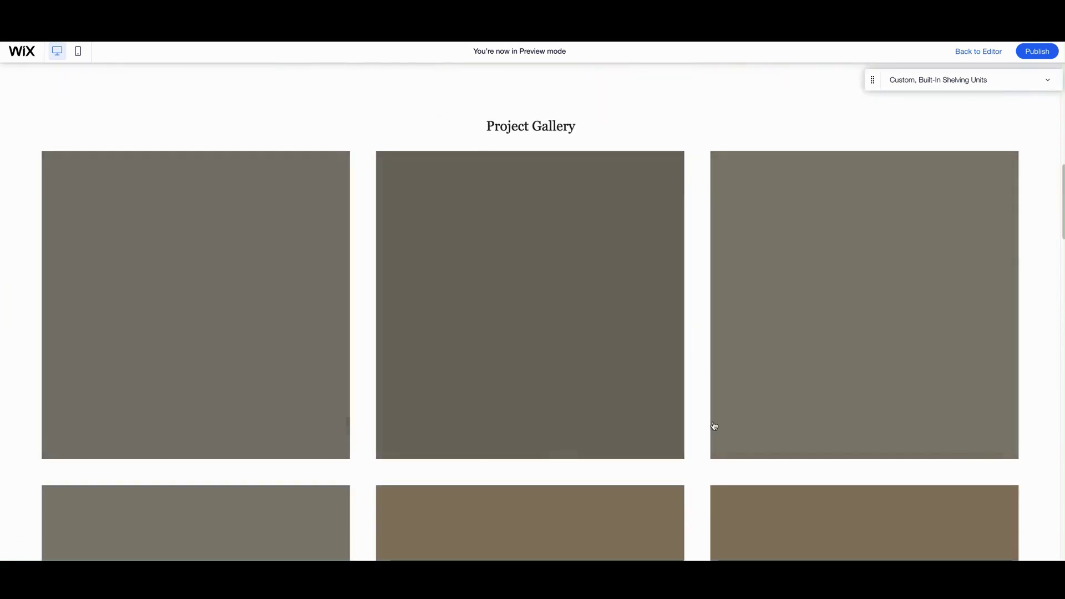
pyautogui.scroll(-1, 714, 427)
pyautogui.scroll(-15, 714, 425)
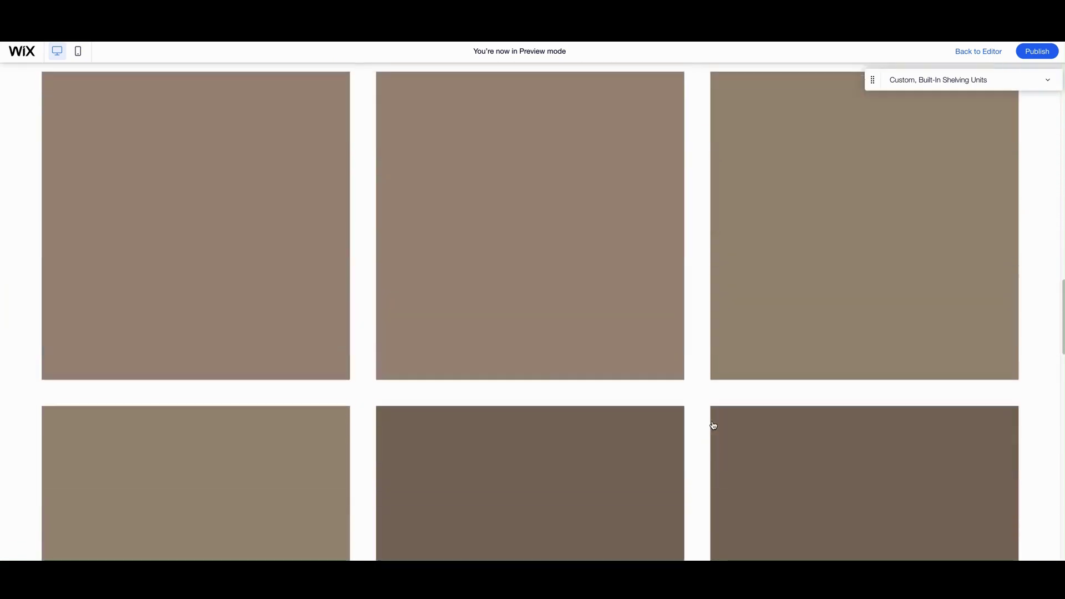
pyautogui.scroll(-12, 782, 423)
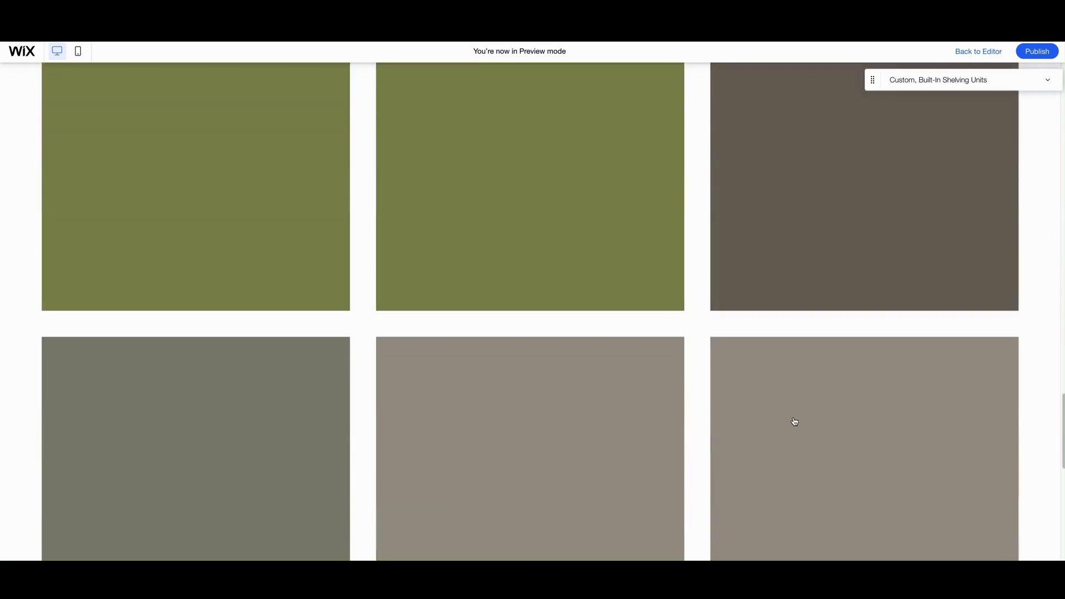
pyautogui.scroll(-3, 794, 422)
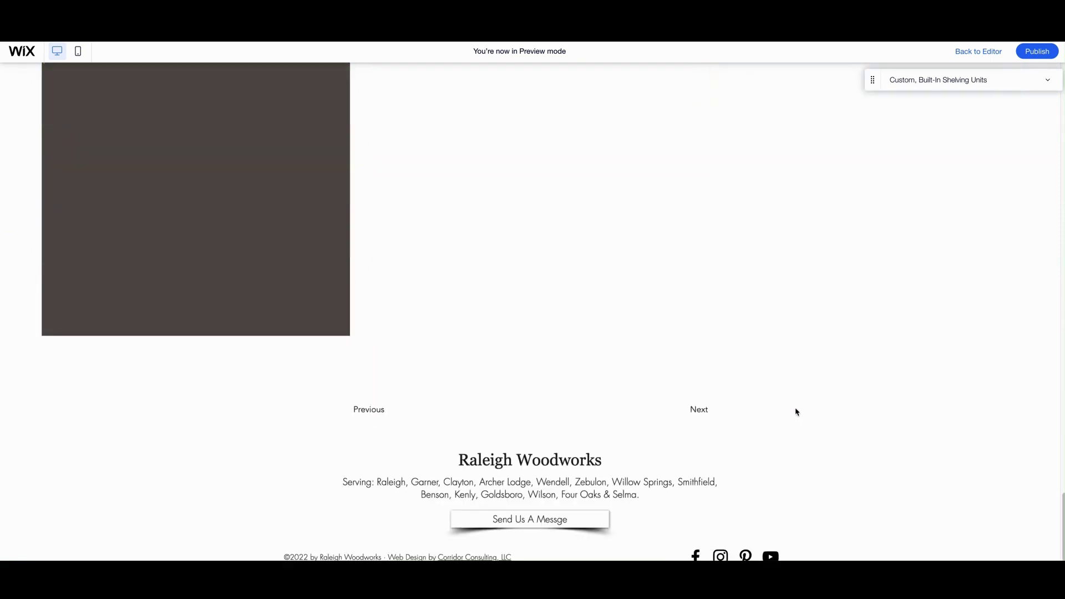
pyautogui.scroll(20, 797, 411)
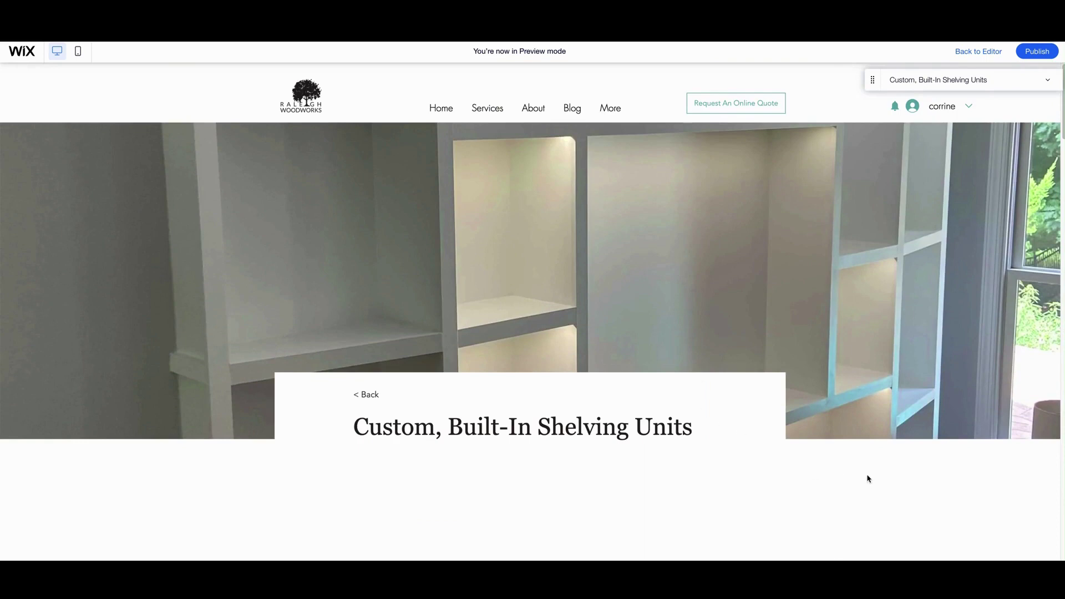
pyautogui.scroll(-5, 869, 479)
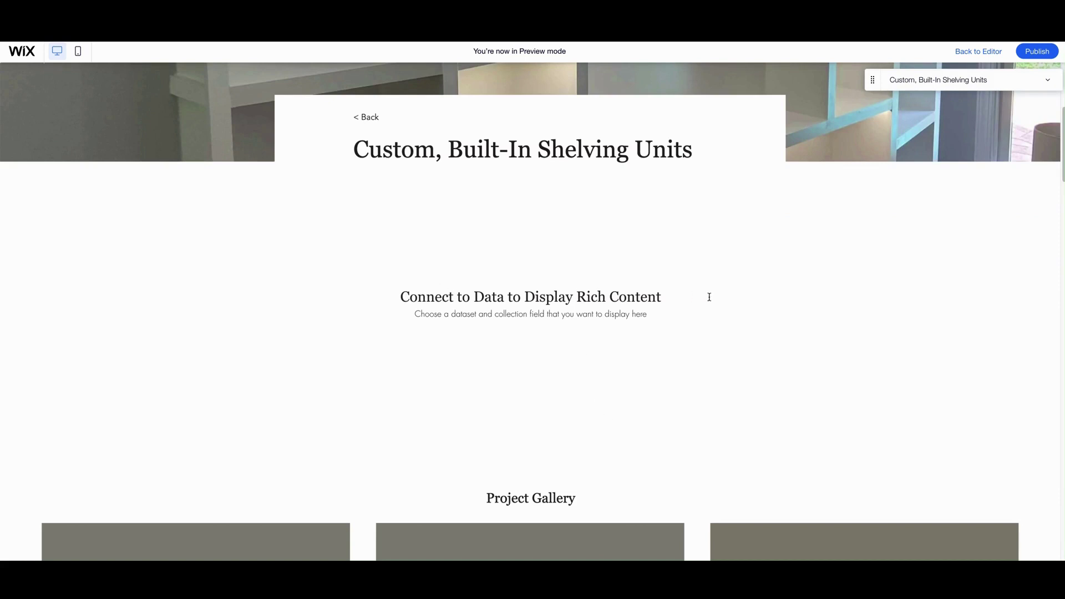
pyautogui.scroll(-2, 727, 309)
pyautogui.scroll(7, 728, 311)
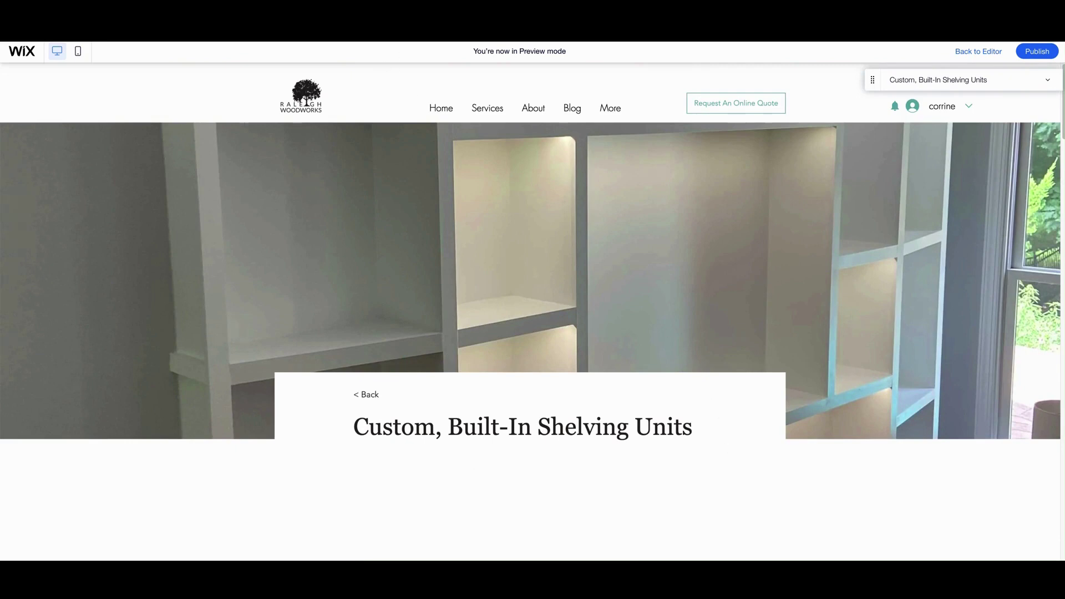
pyautogui.click(995, 58)
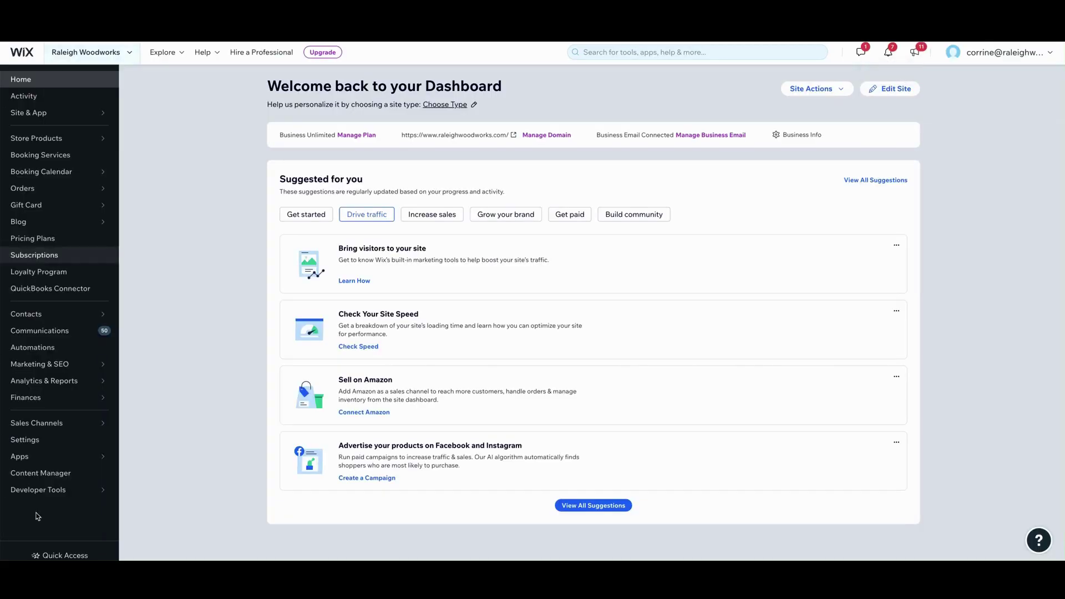
# Open Content Manager from the dashboard sidebar
pyautogui.click(44, 474)
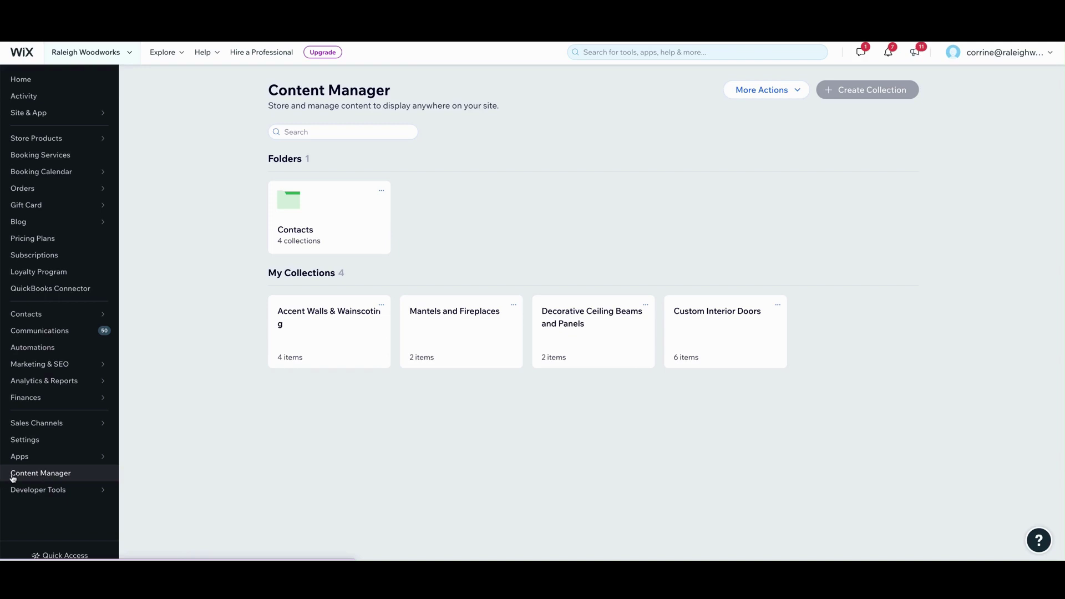
pyautogui.moveTo(421, 555)
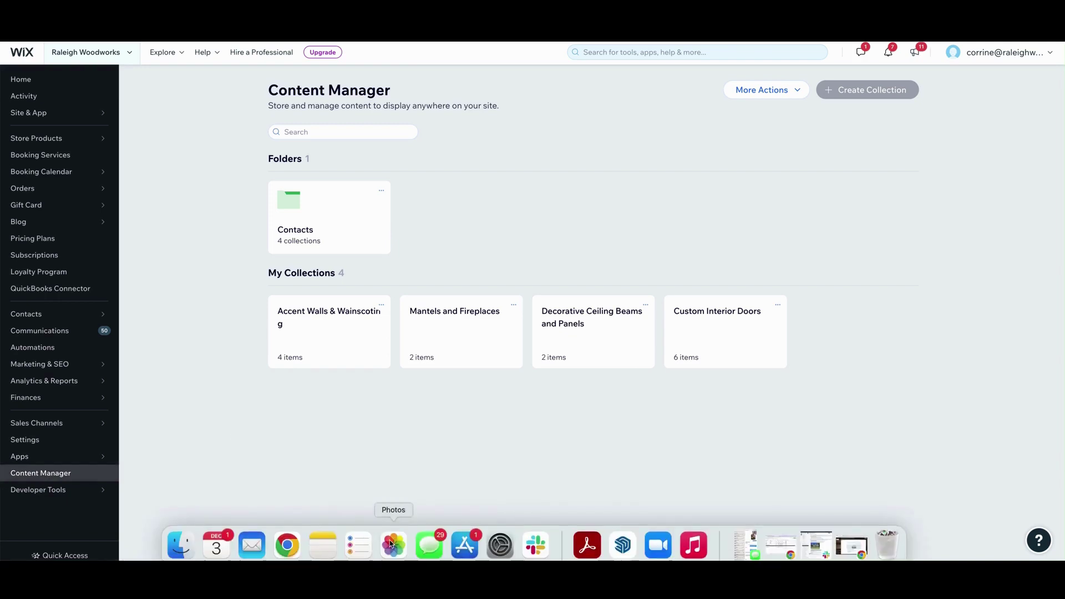
# Open the Custom Interior Doors collection card in Content Manager
pyautogui.click(538, 545)
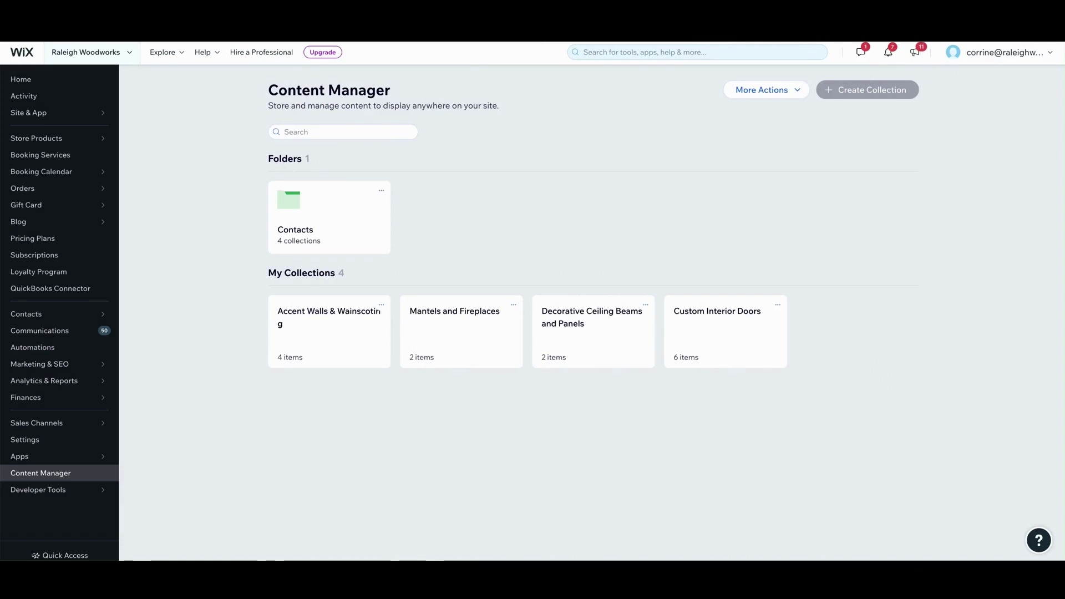
pyautogui.click(724, 335)
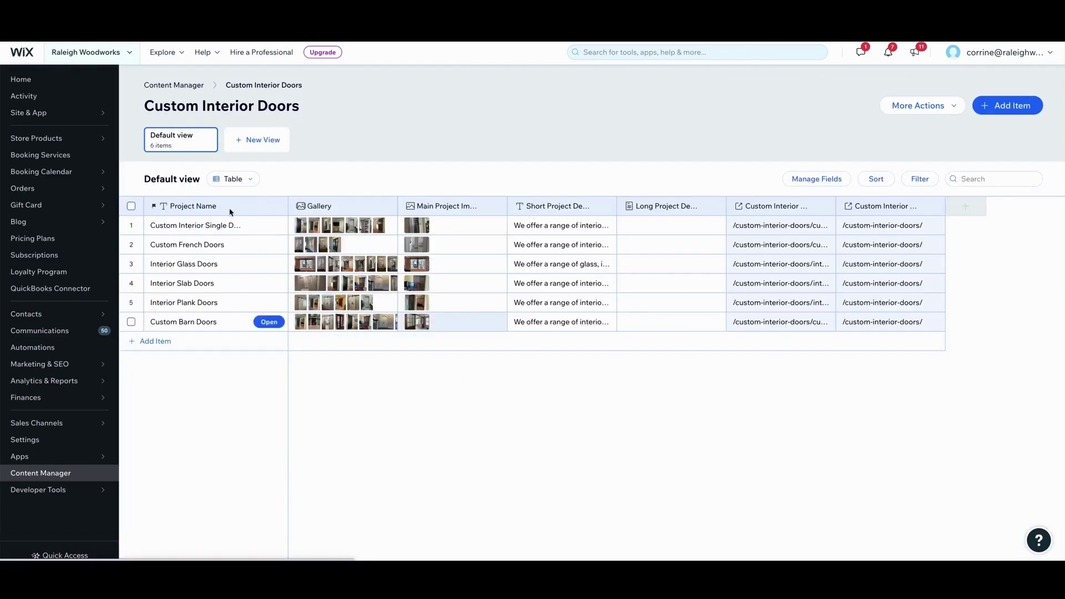
# Choose Manage files from the first door project's Gallery cell menu
pyautogui.click(349, 230)
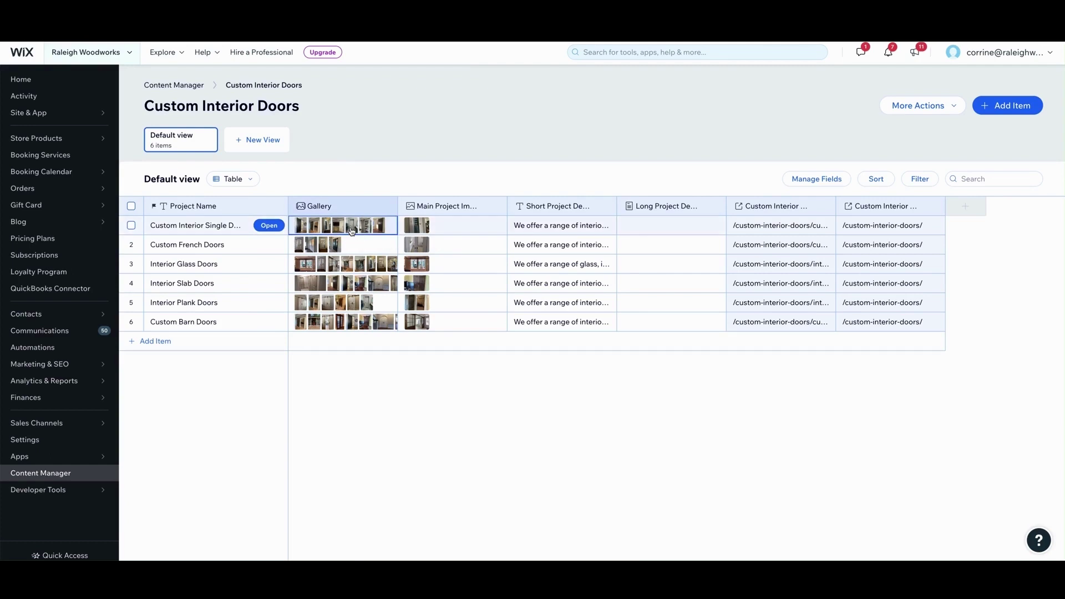
pyautogui.click(351, 231)
pyautogui.click(352, 231)
pyautogui.click(351, 230)
pyautogui.click(348, 254)
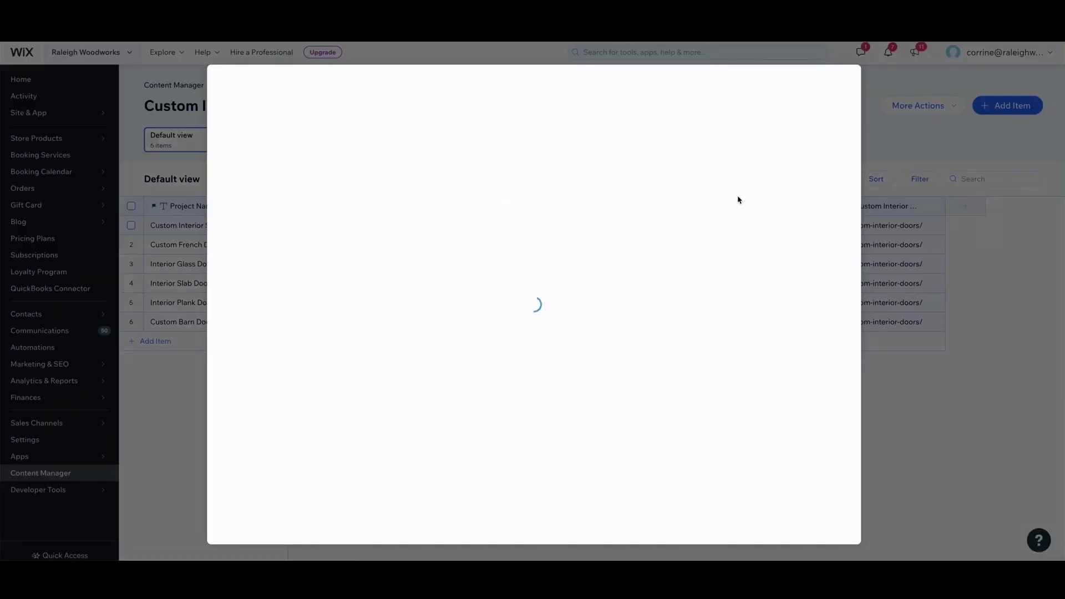